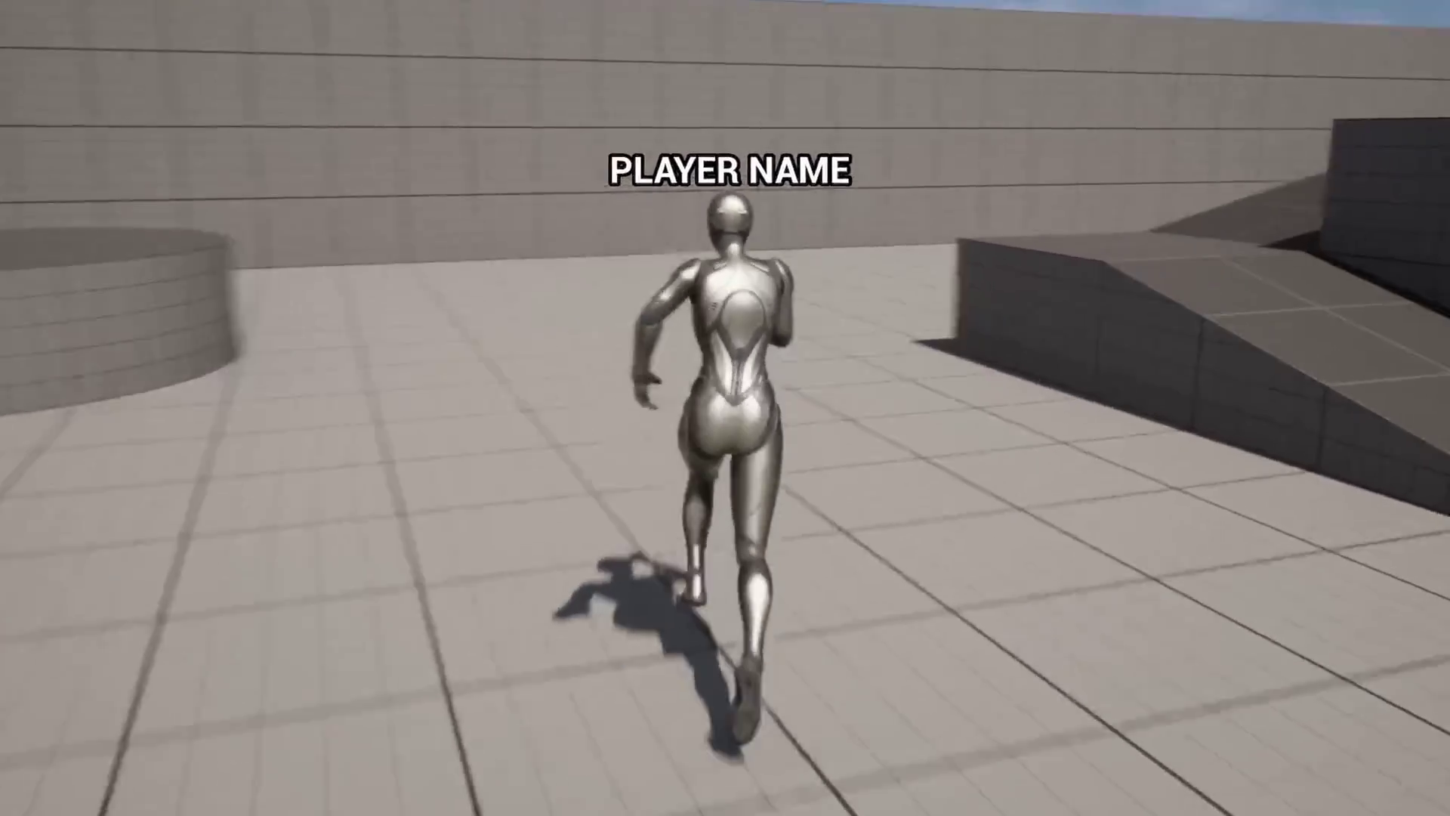
key(space)
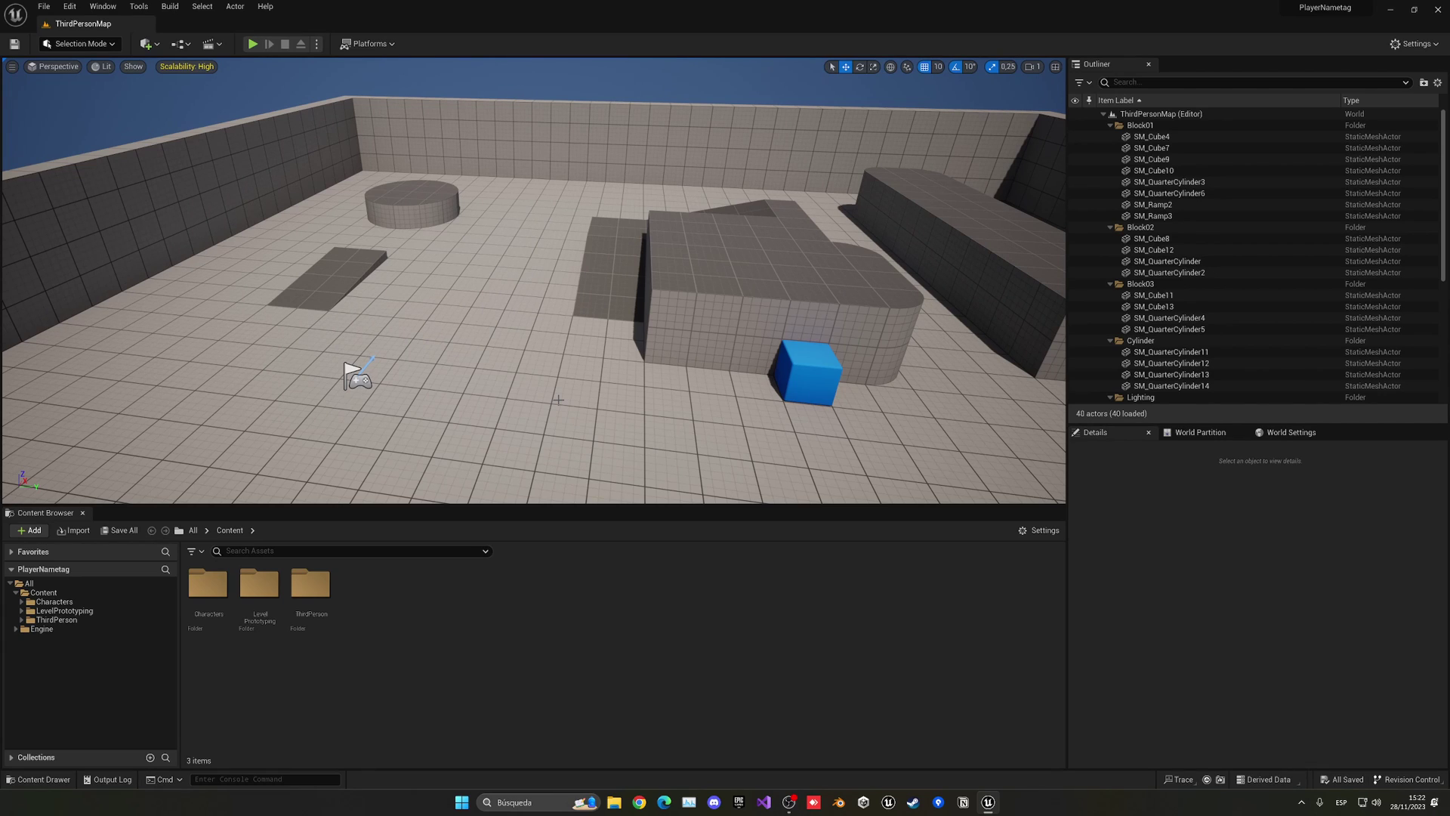
Create a User Widget blueprint named WB_PlayerNametag in the Content folder.
right_click(453, 600)
mouse_move(483, 585)
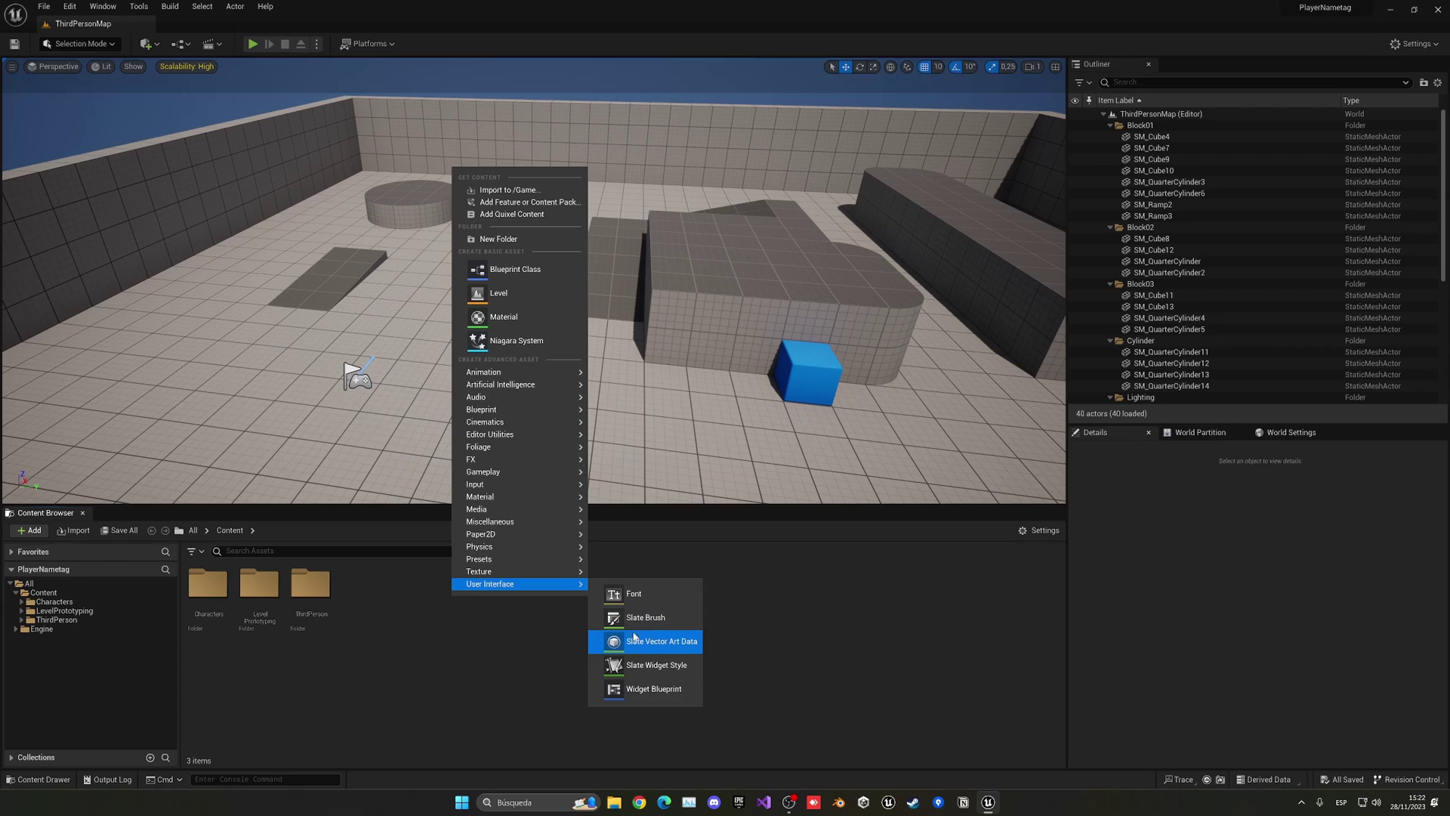
click(641, 689)
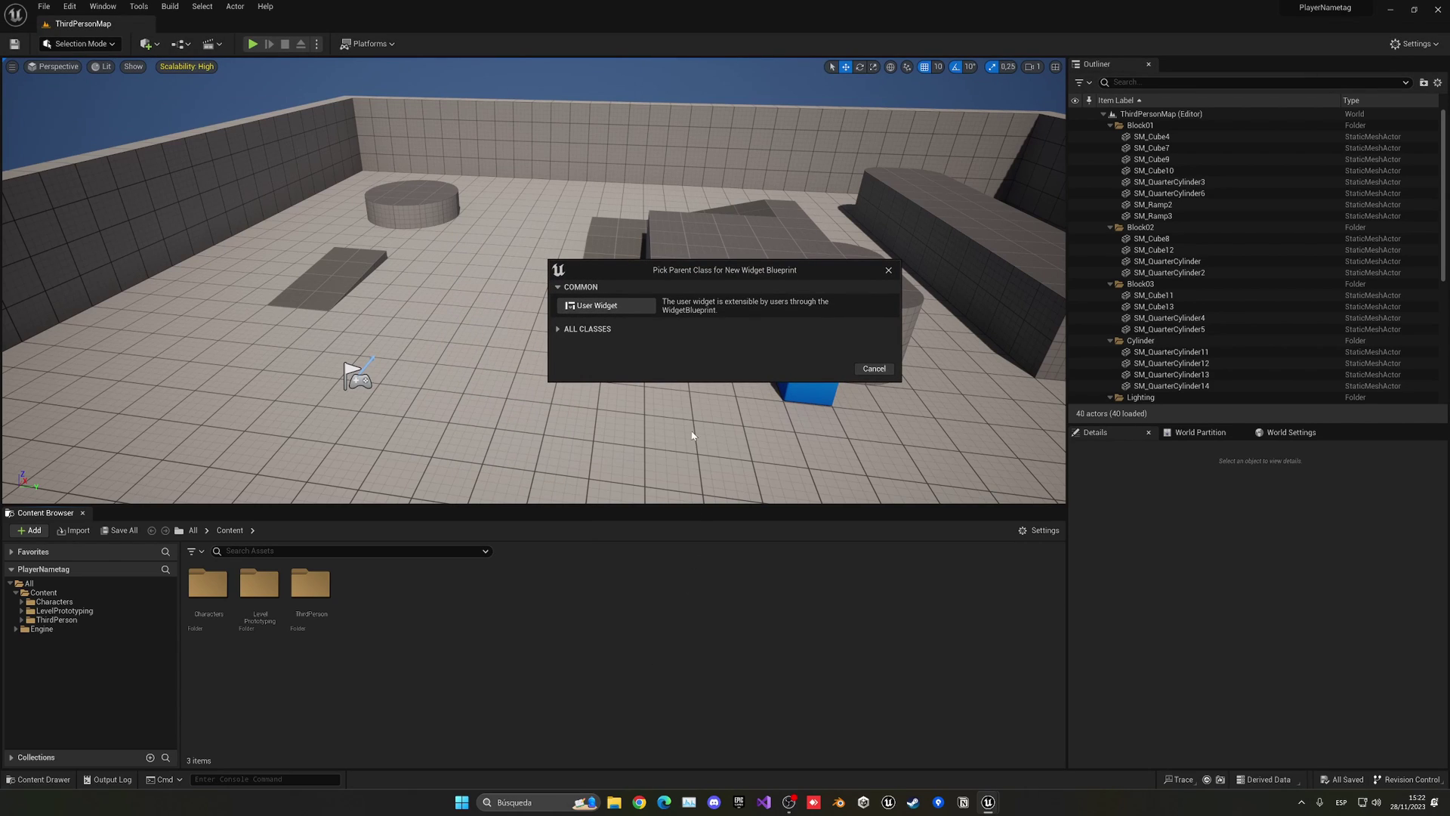
click(606, 305)
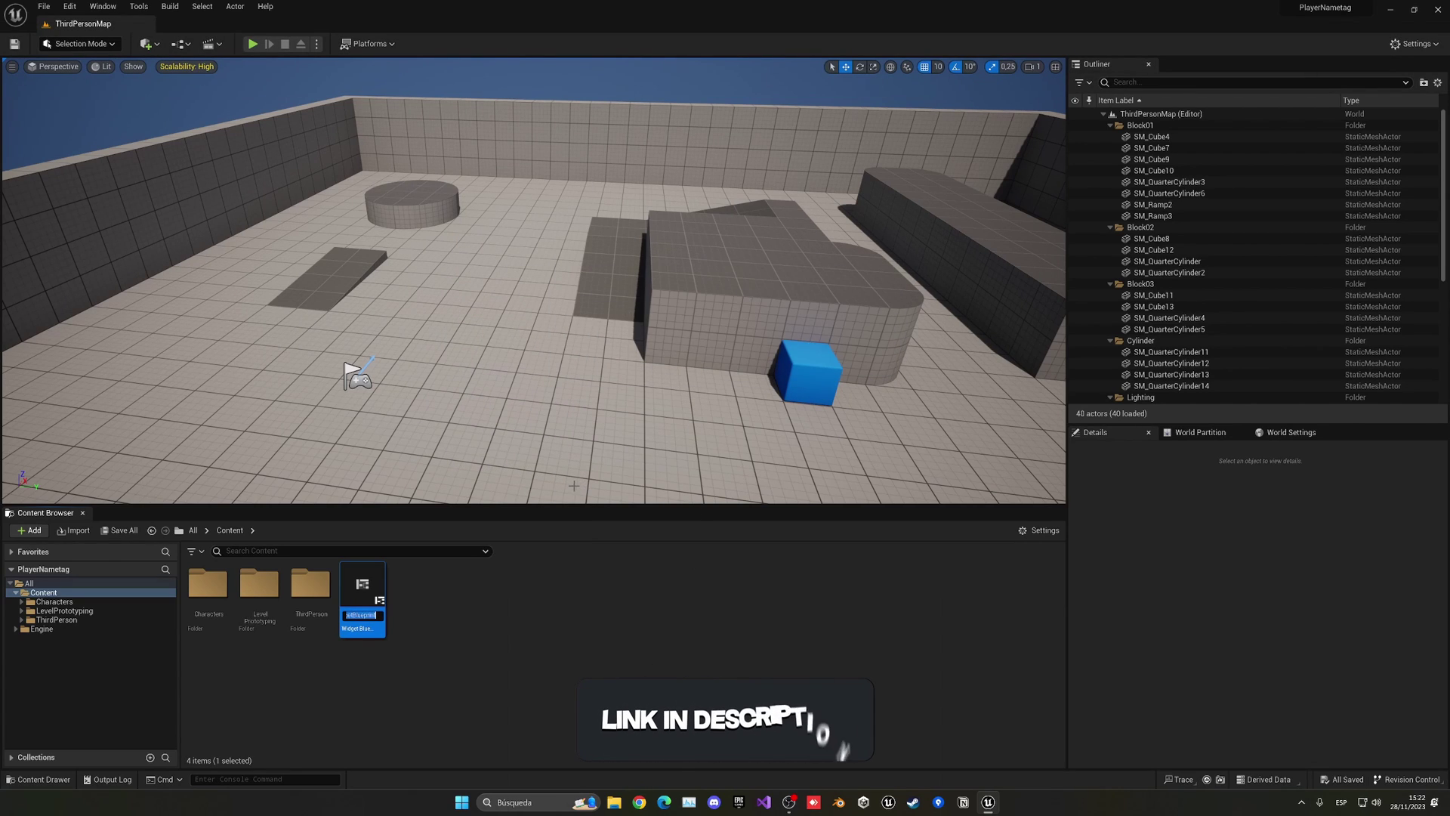
text(WB)
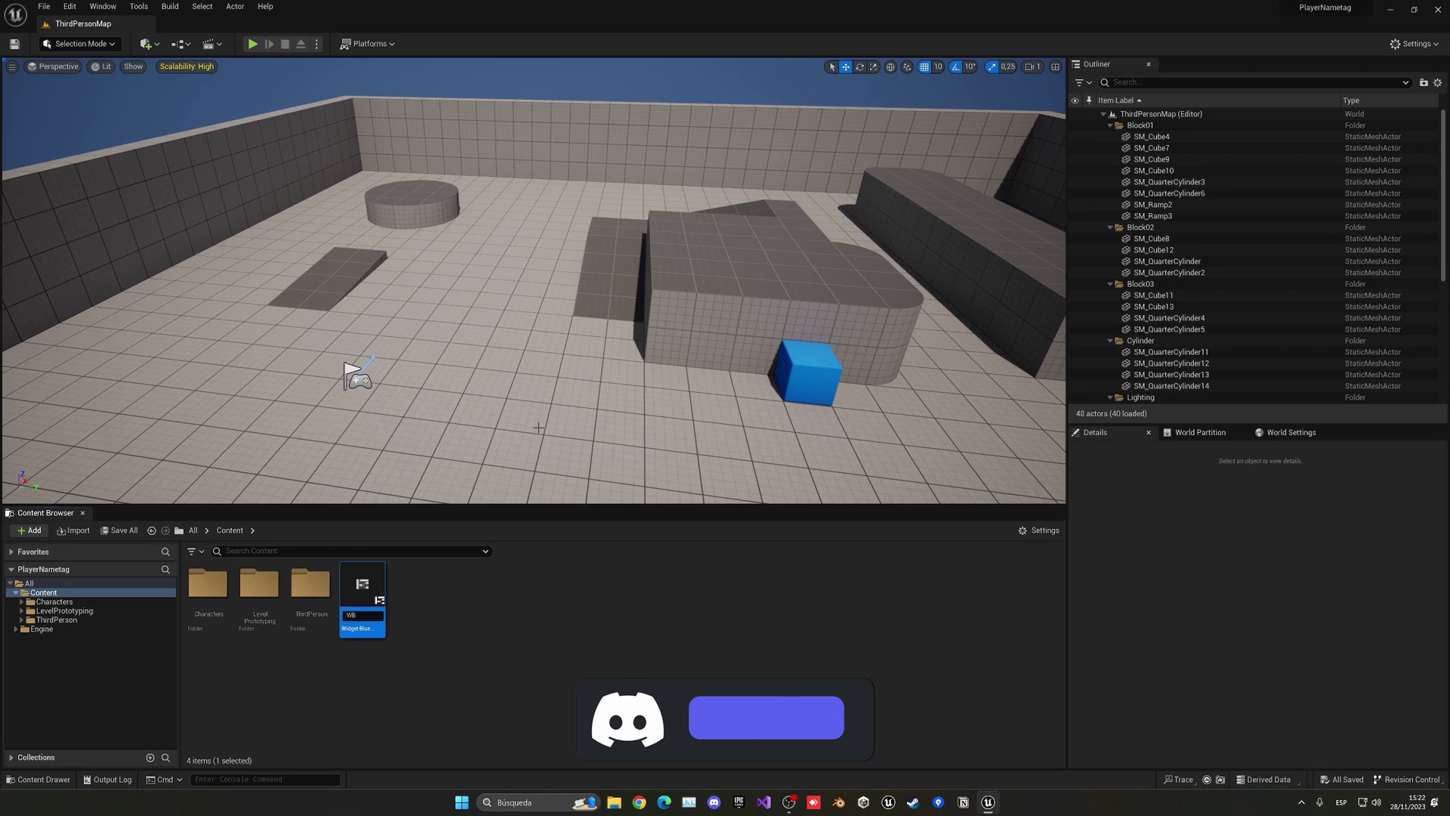
text(_PlayerN)
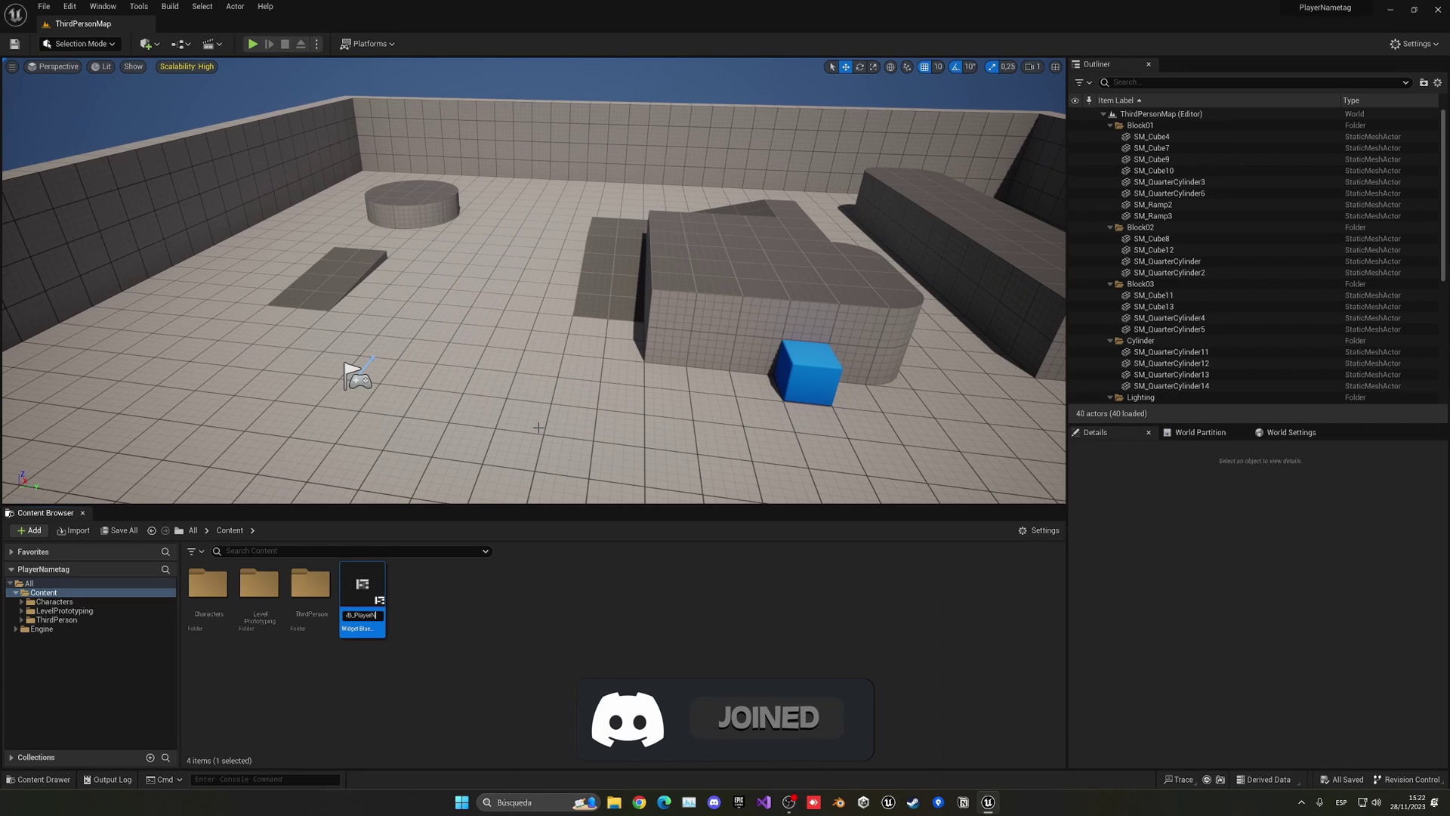
text(ametag)
key(Return)
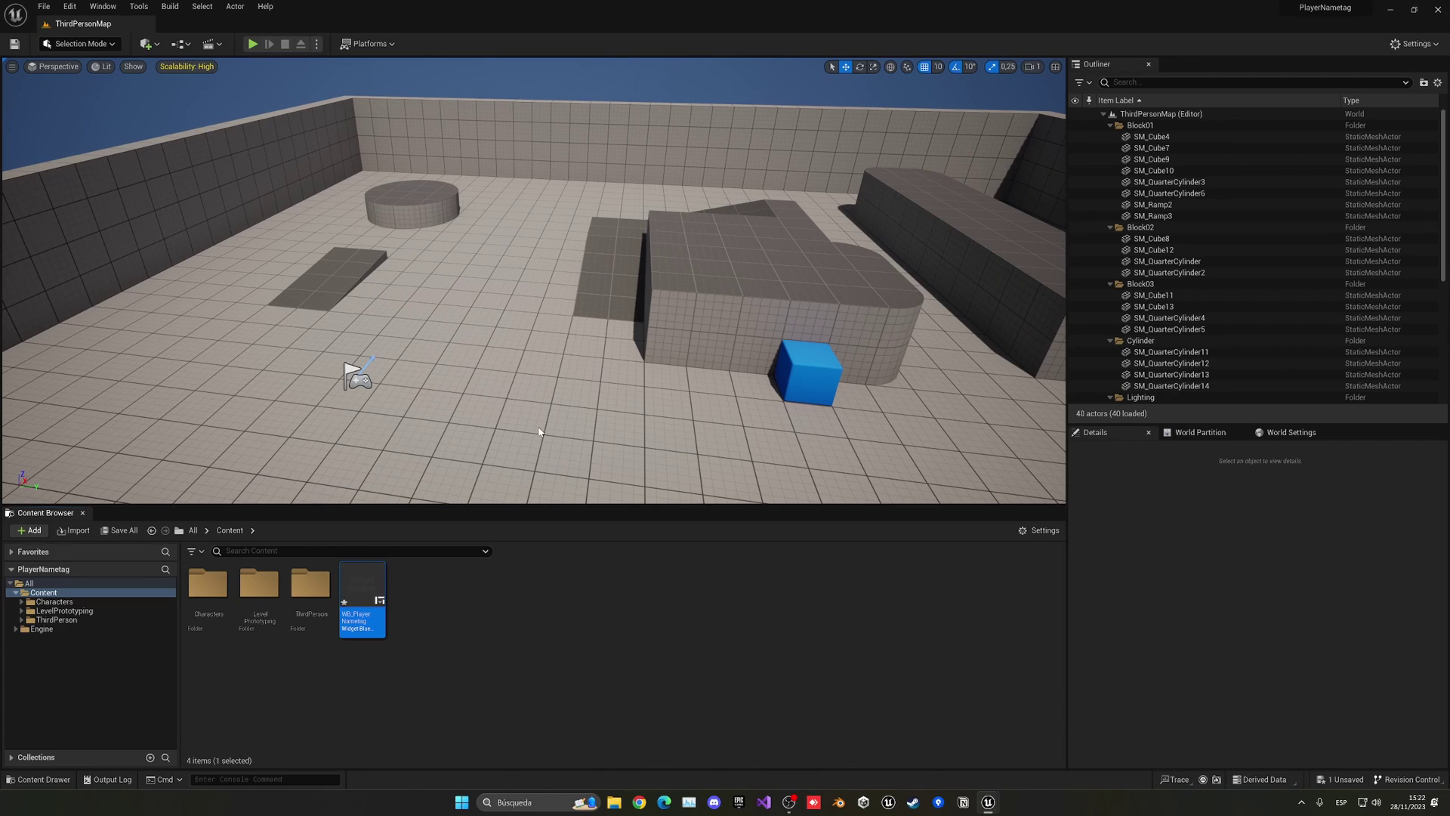
Open WB_PlayerNametag docked beside the level editor and add a Canvas Panel as its root widget.
key(Return)
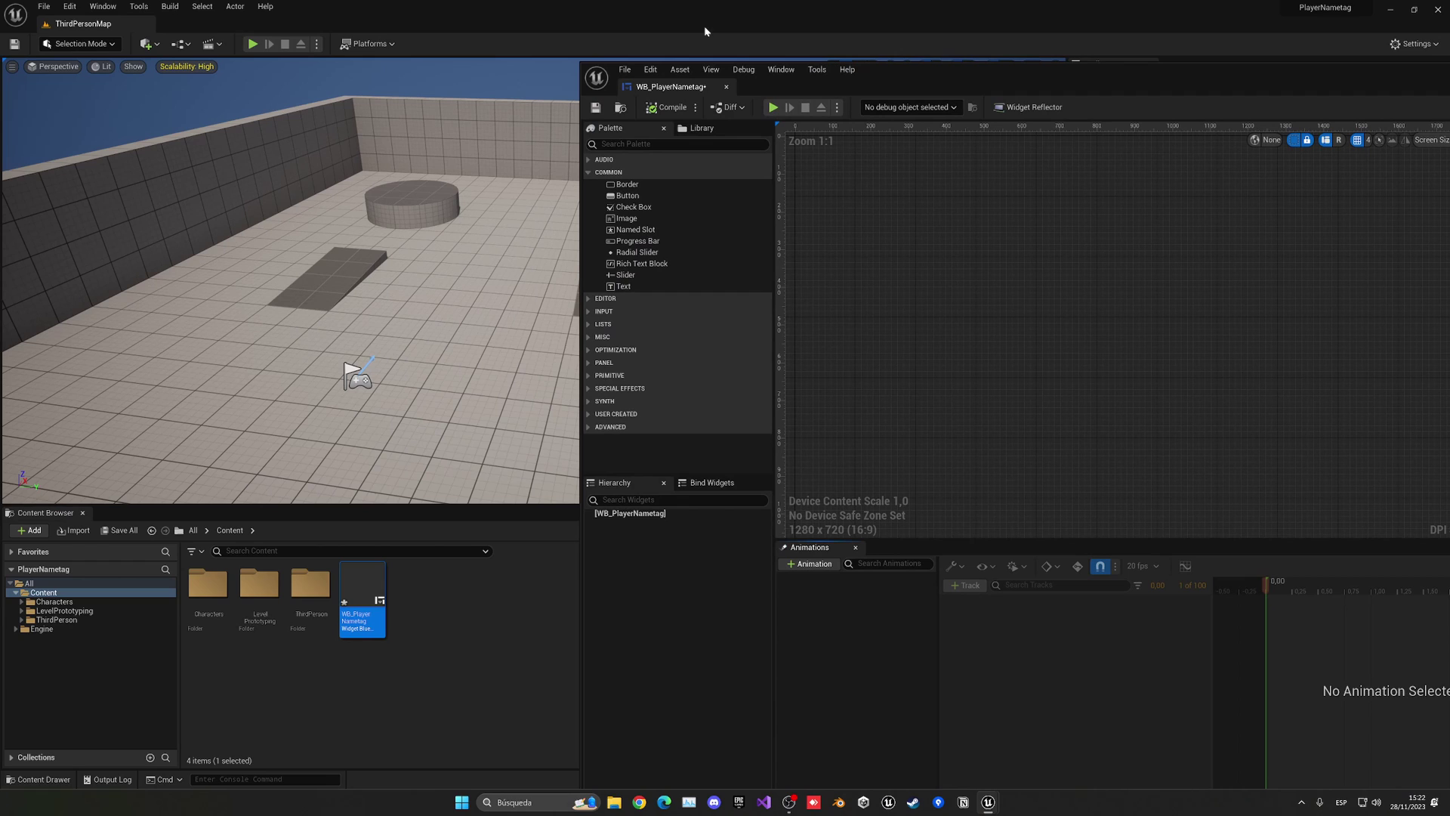
drag(676, 87, 398, 30)
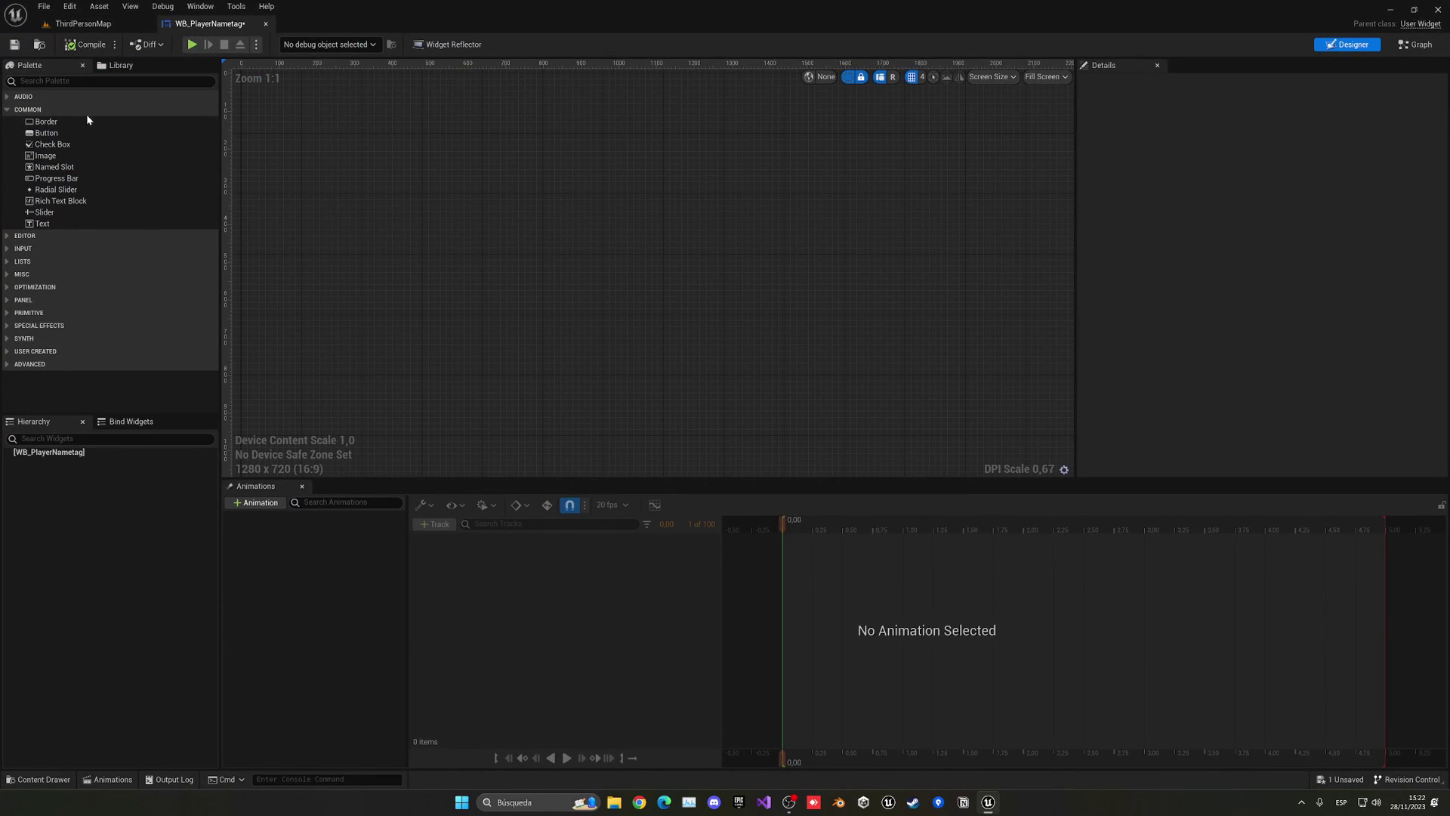
text(ca)
drag(58, 108, 84, 453)
scroll(544, 334, down, 1)
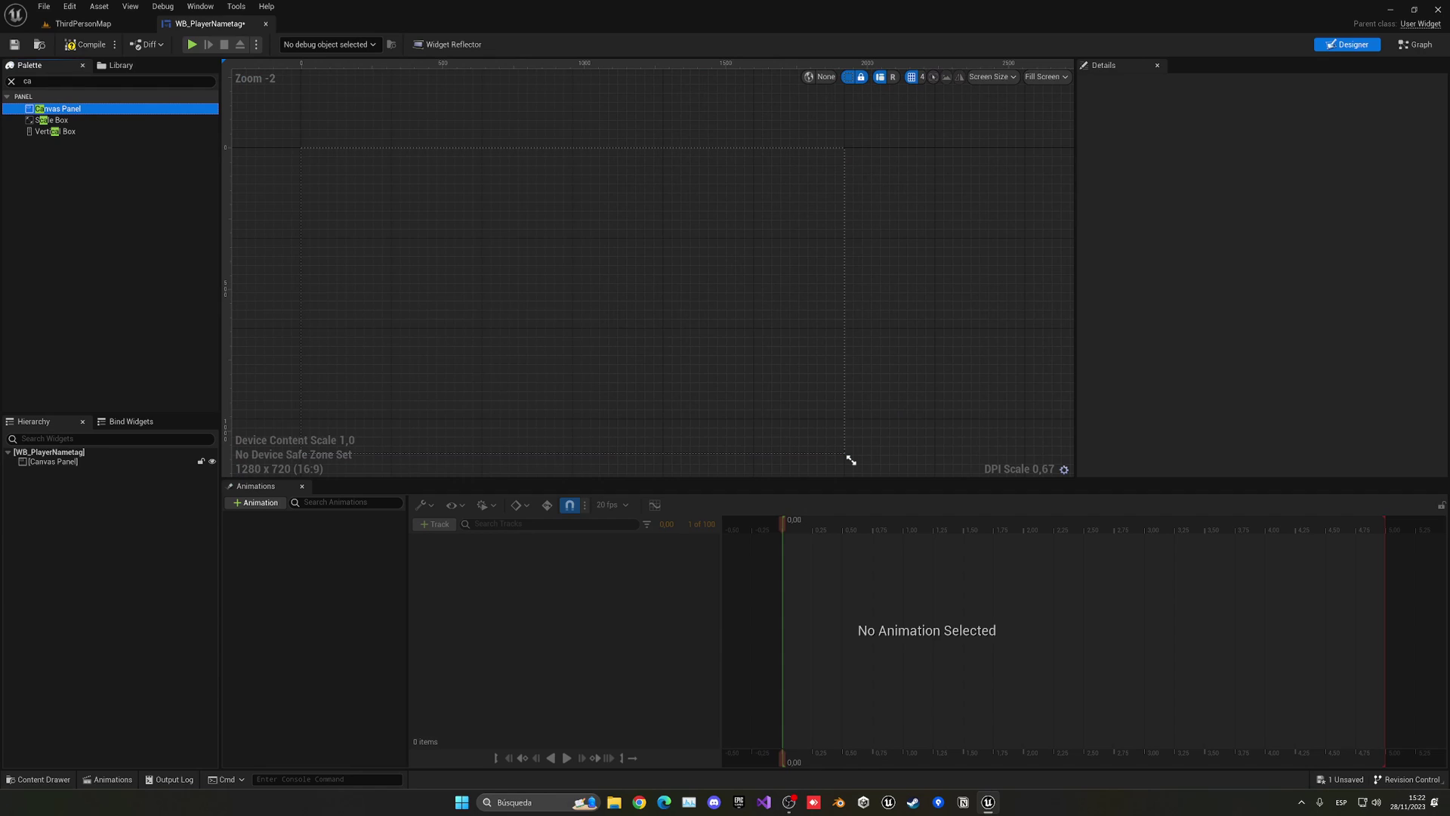
click(12, 81)
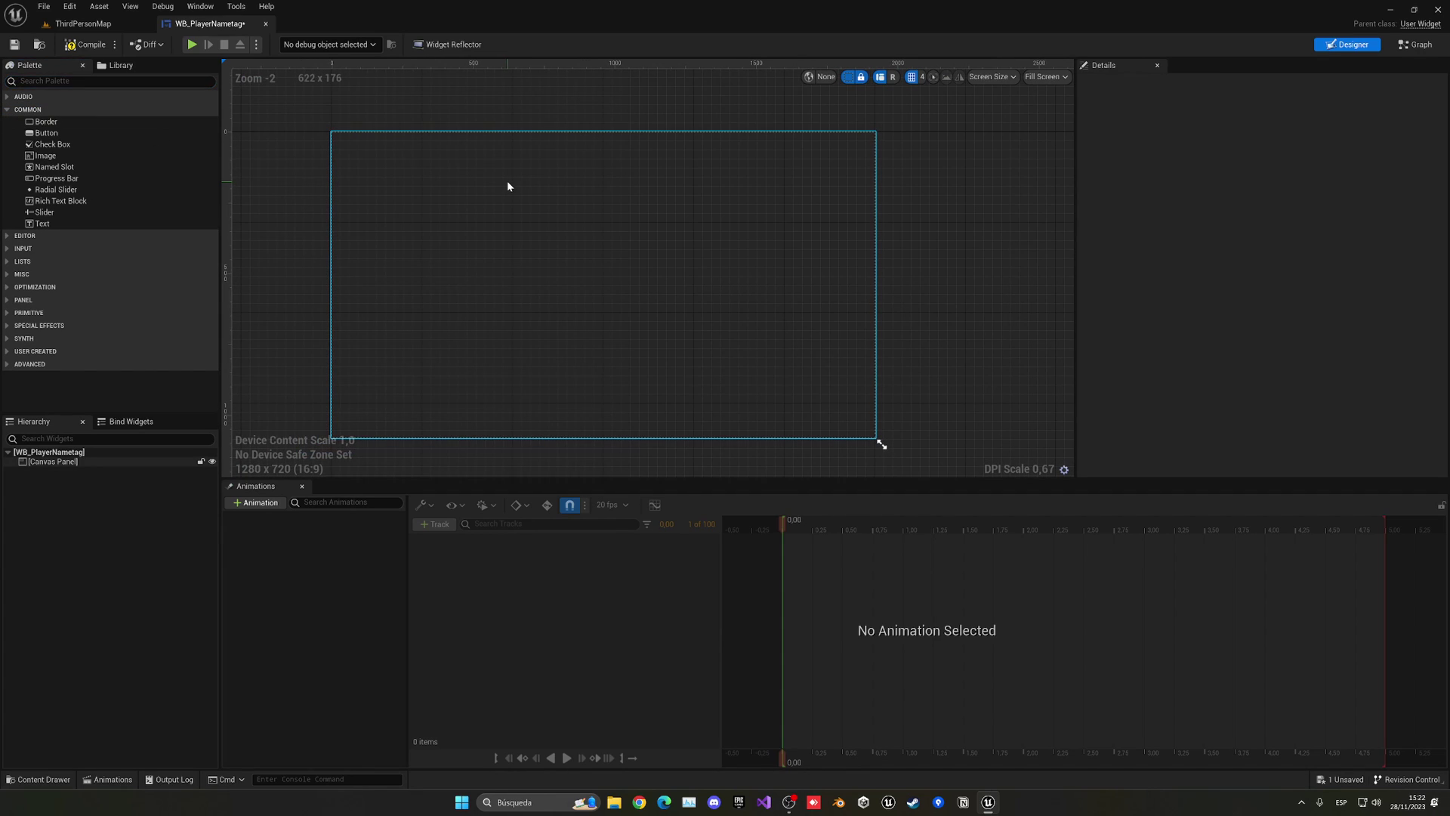
Add a Text widget to the canvas and anchor it to the center.
drag(91, 224, 592, 285)
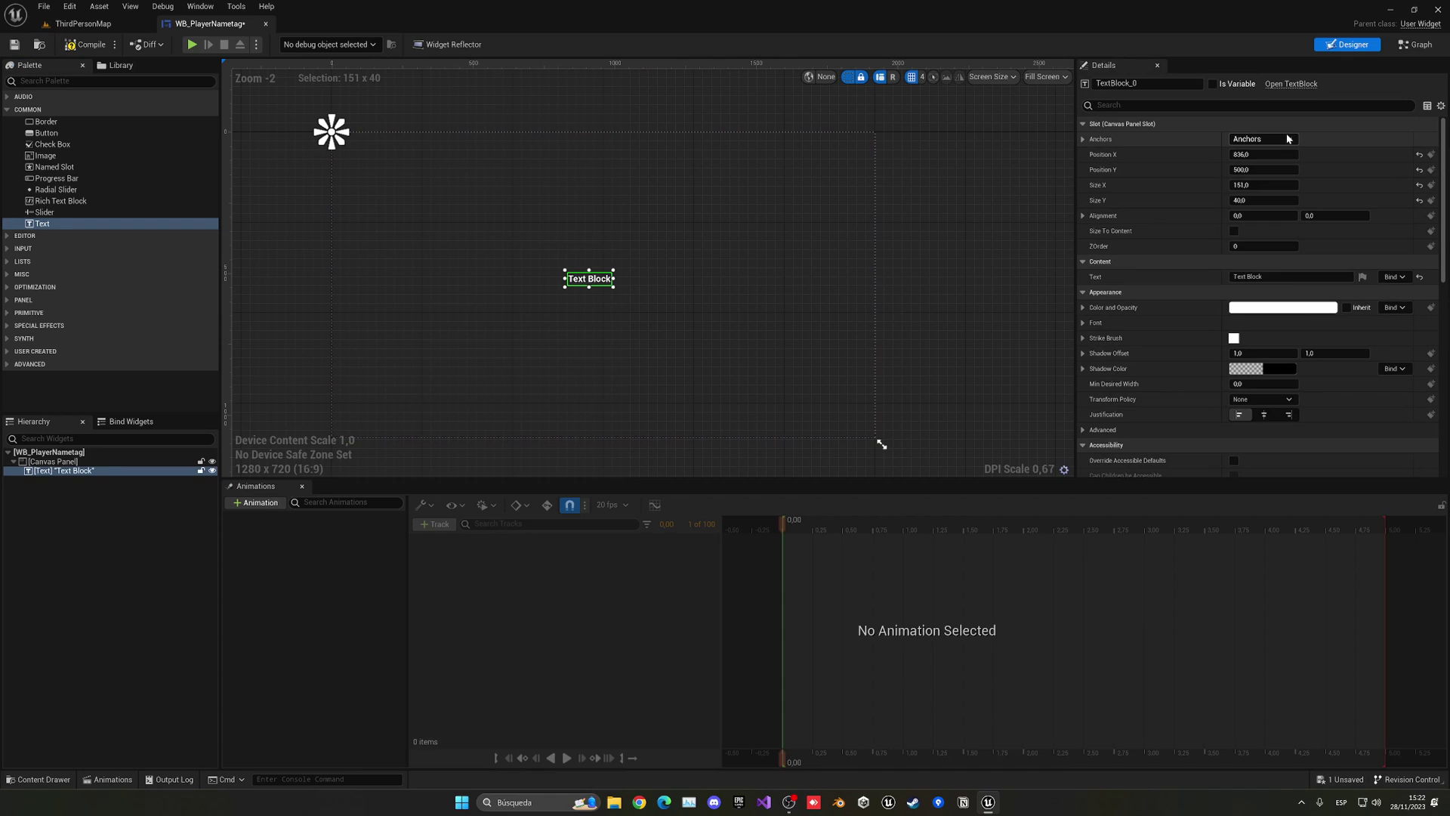
click(1261, 139)
click(1289, 206)
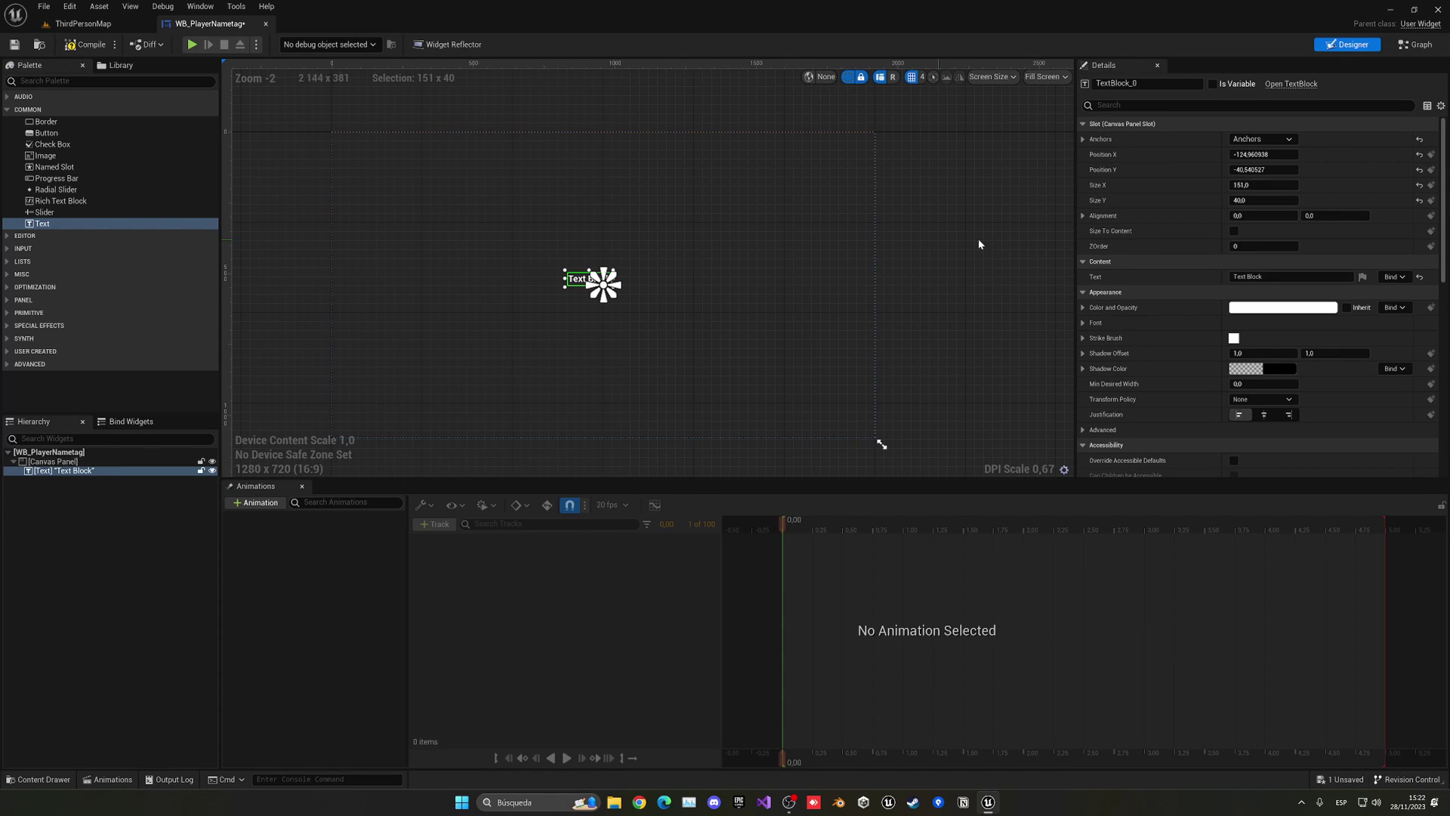
Set the text block's content to PLAYER NAME and center its justification.
click(1276, 276)
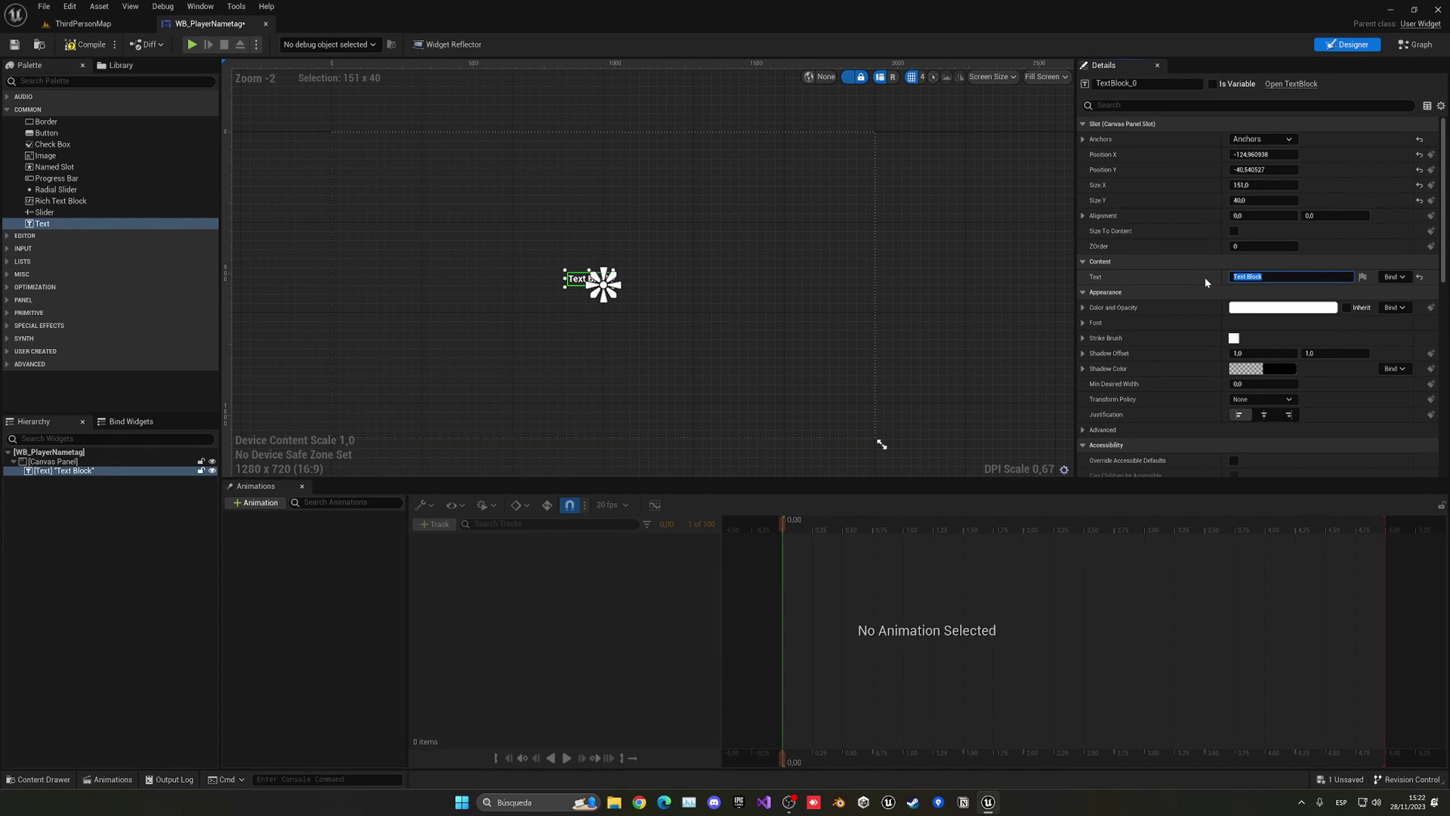
text(PLAYER NAME)
click(1262, 415)
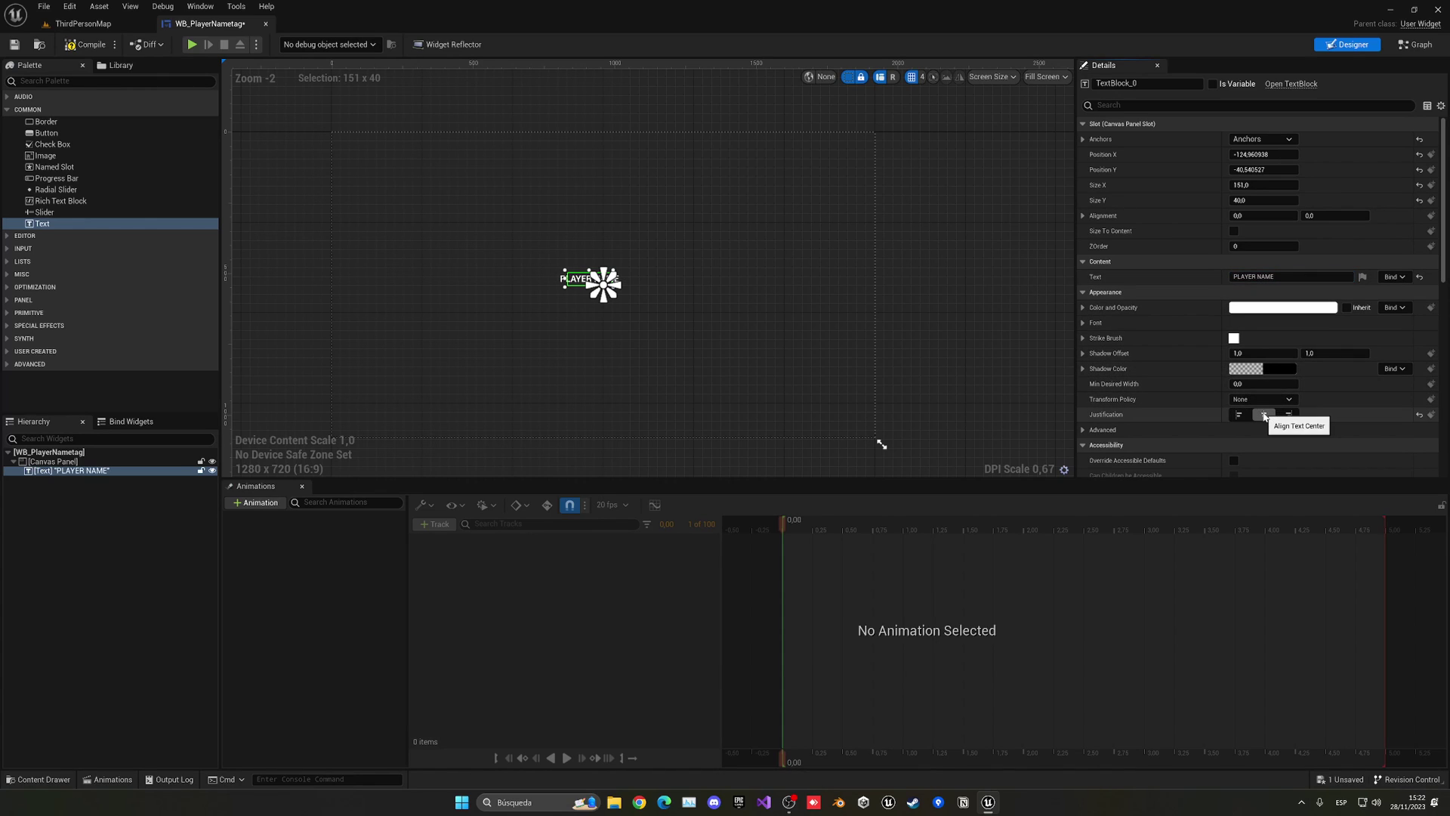
Set the text block's Position X and Position Y to 0.
click(1254, 154)
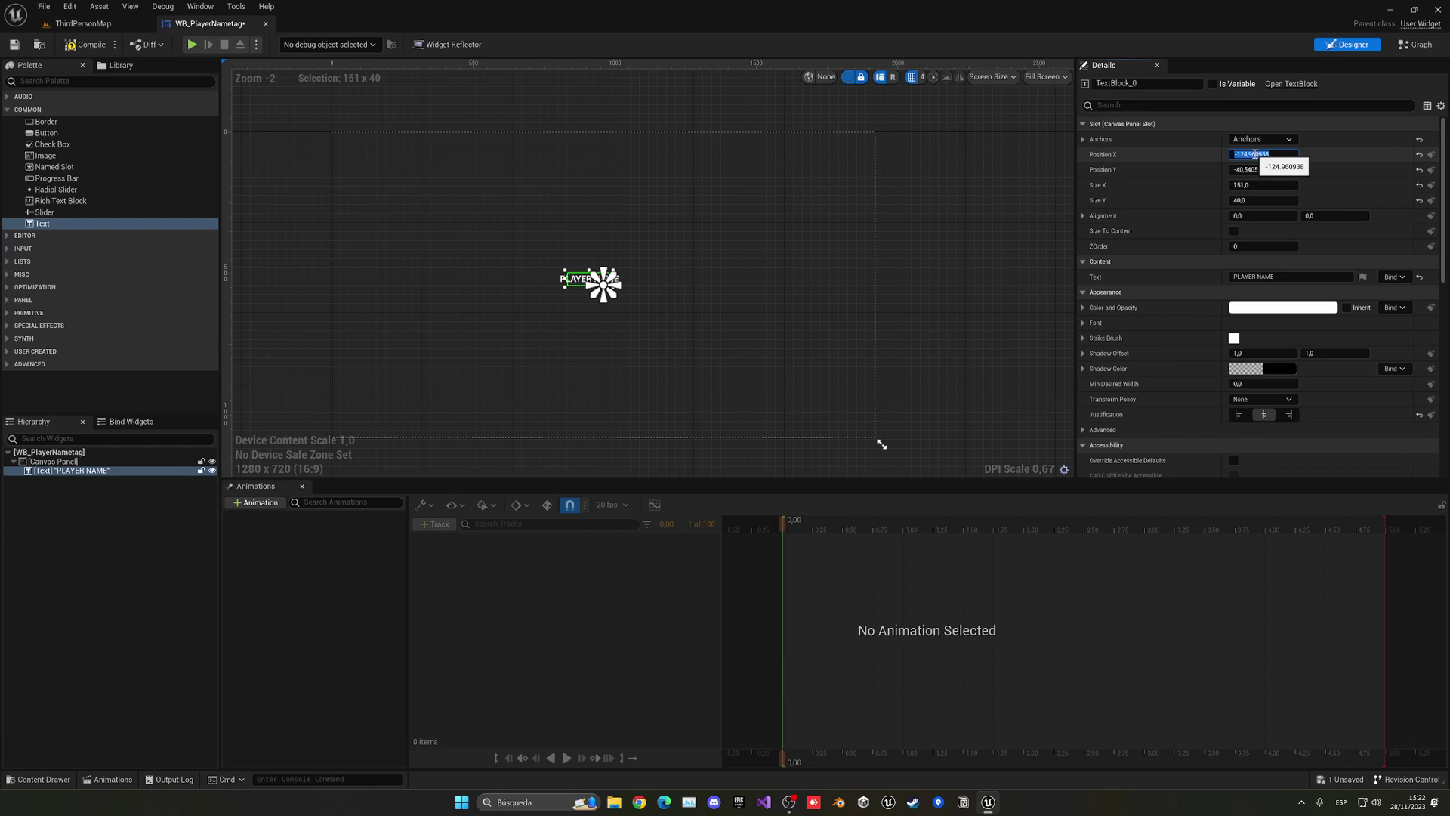
text(0)
key(Tab)
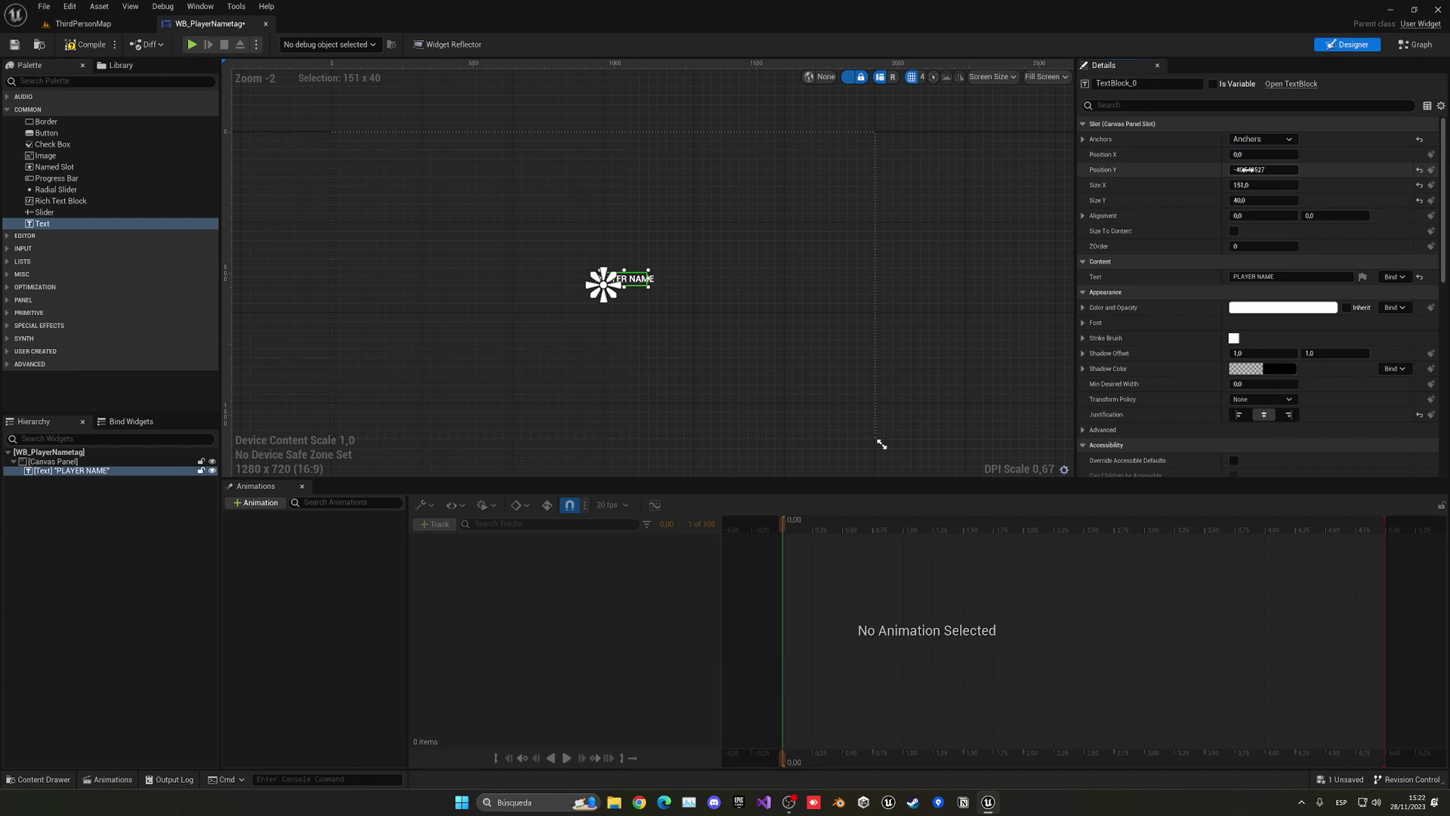
text(0)
key(Tab)
Set the text block's alignment to 0.5 on both axes.
key(Tab)
key(Tab)
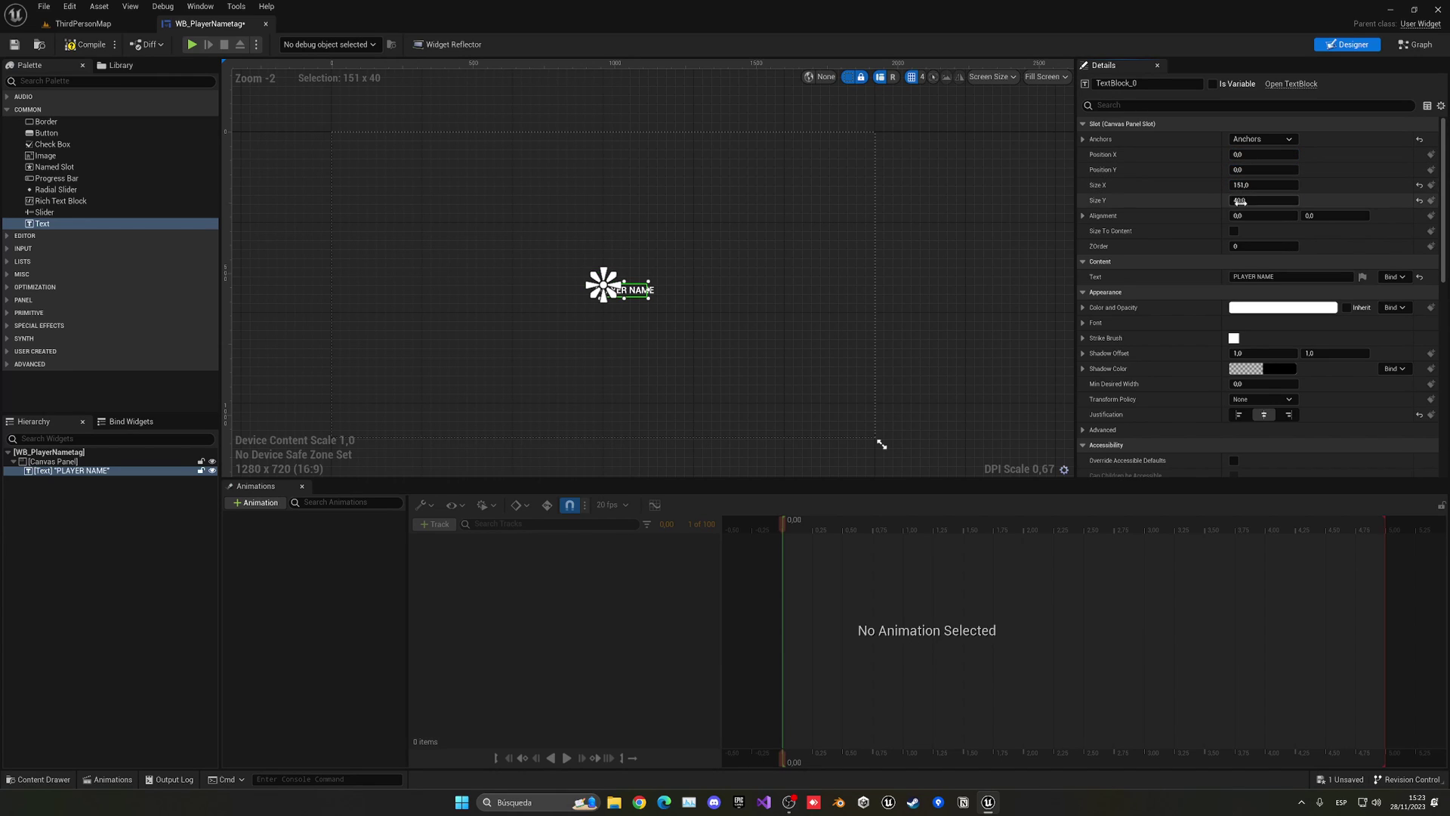
text(.5)
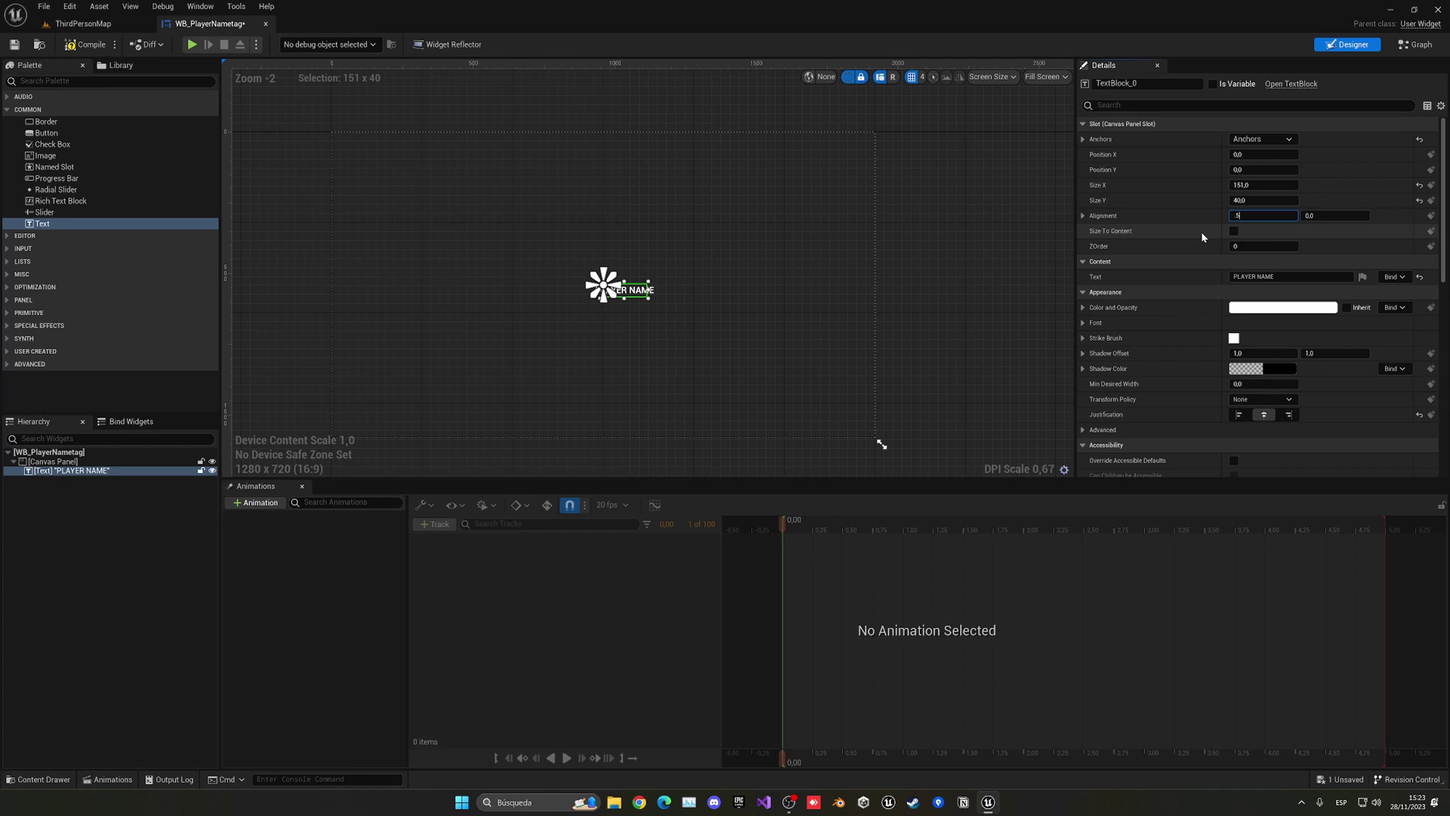
key(Tab)
text(.5)
key(Return)
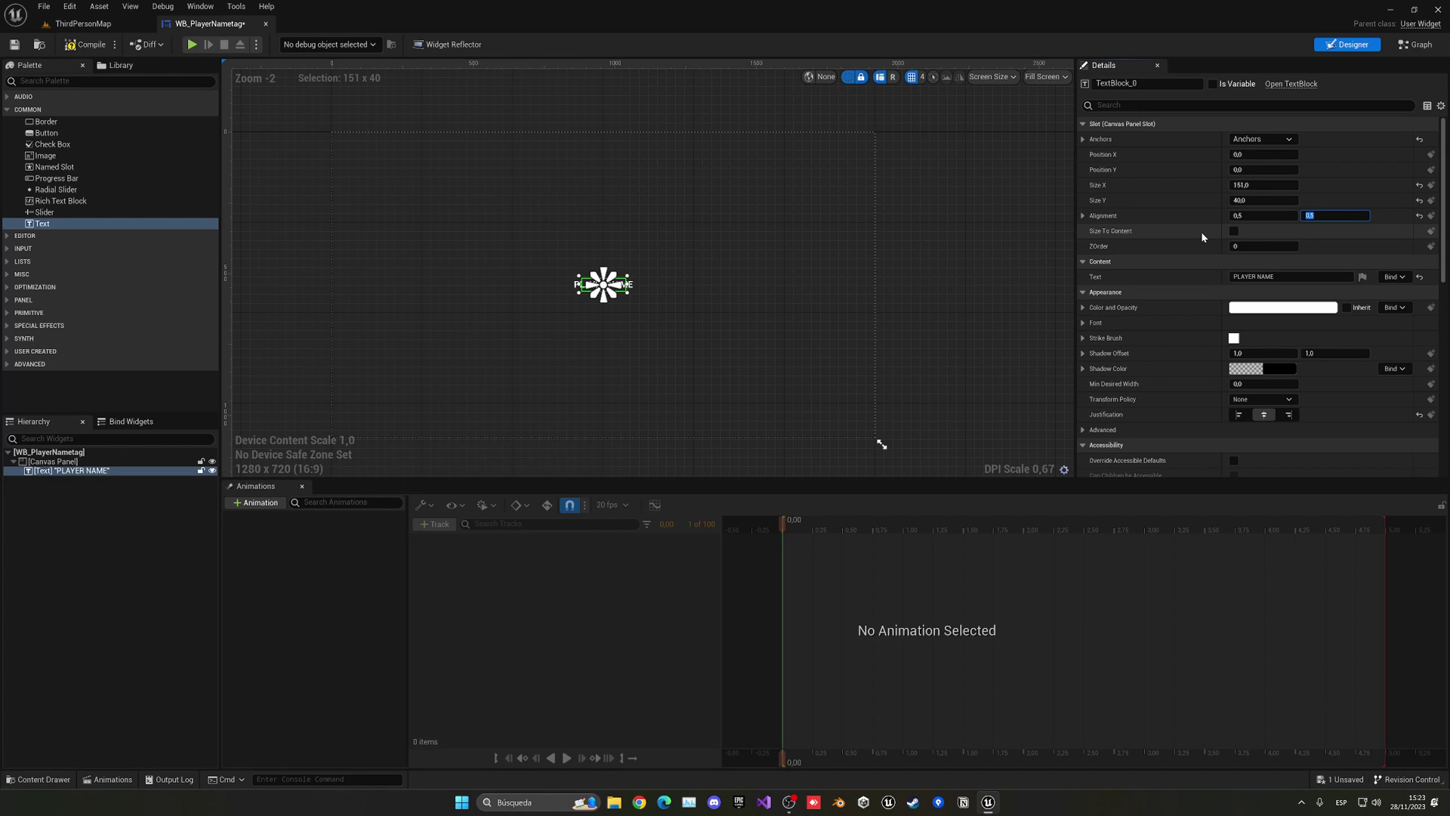
Resize the text block to 300 wide and 70 high.
scroll(605, 285, up, 7)
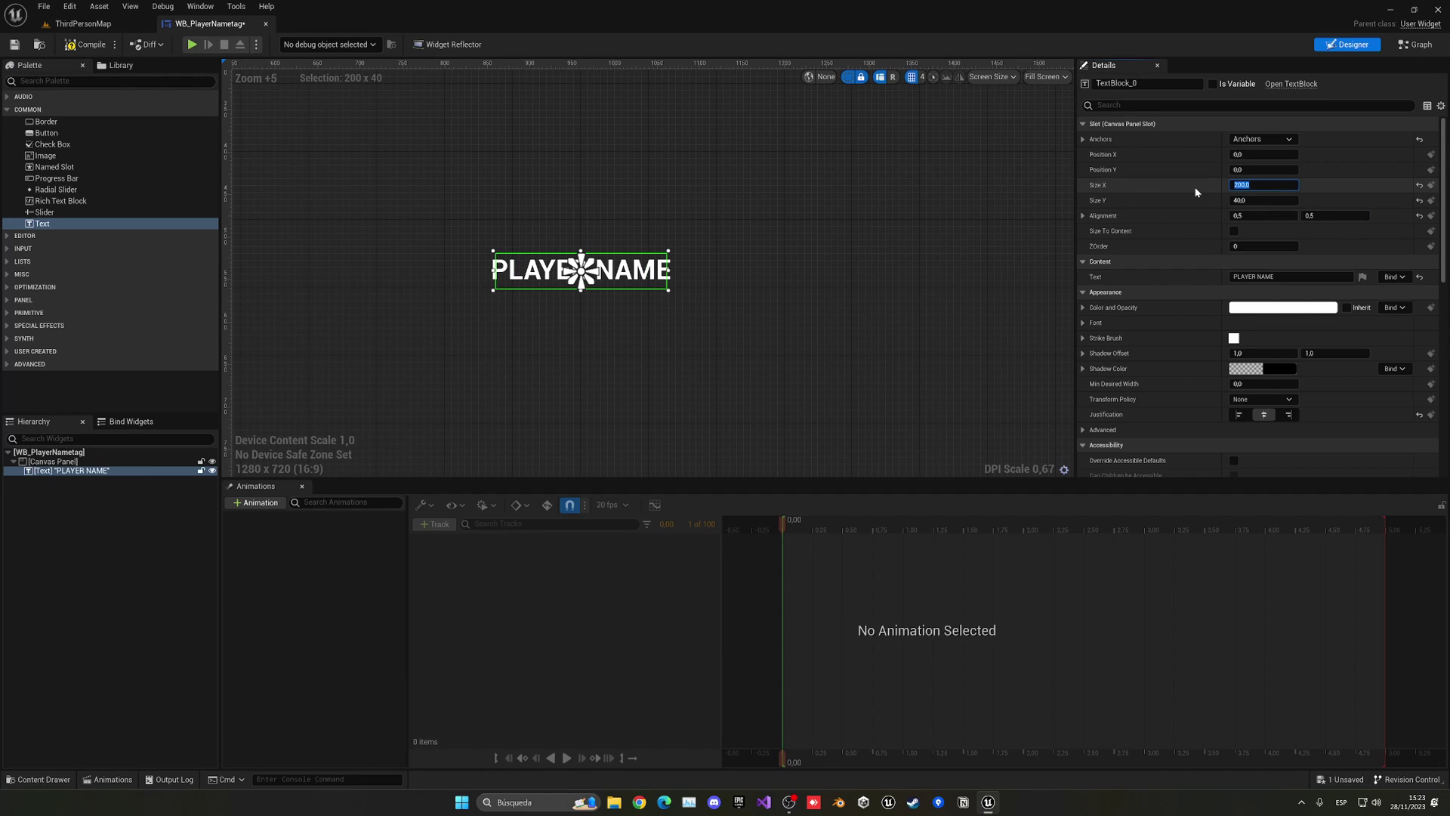
key(Return)
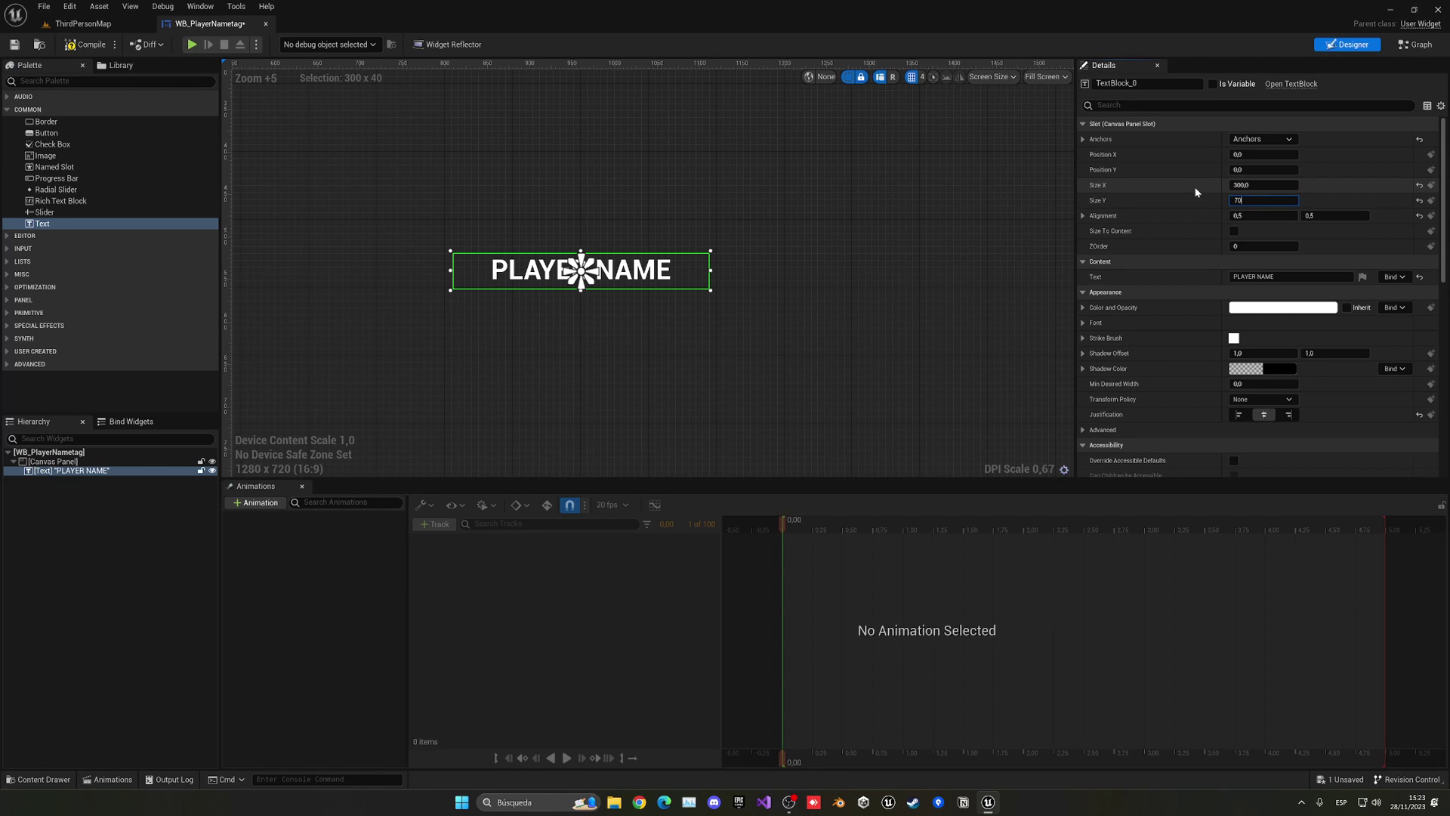
text(70)
key(Return)
scroll(831, 278, down, 4)
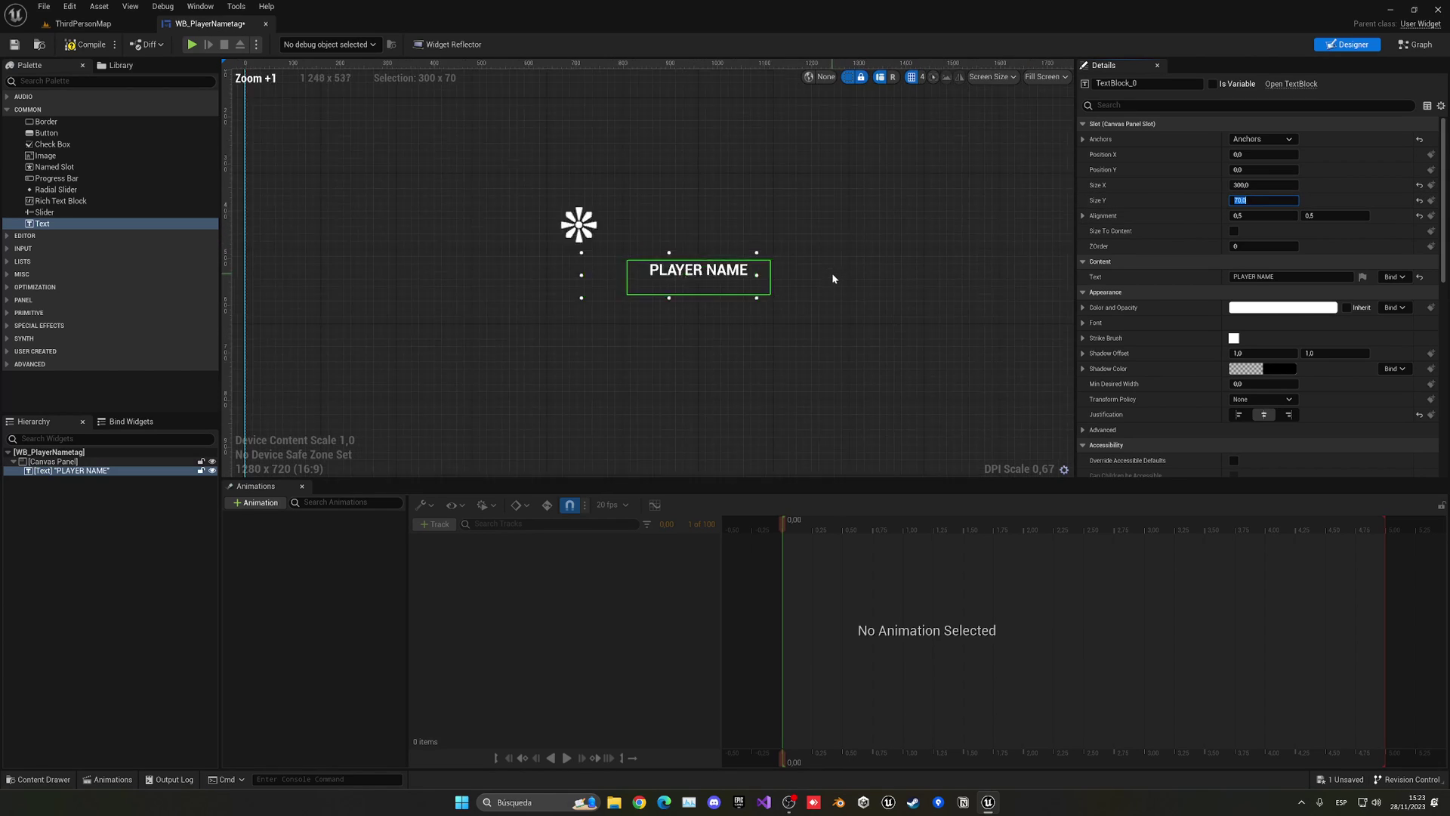
scroll(831, 278, down, 4)
click(974, 248)
right_drag(981, 248, 854, 256)
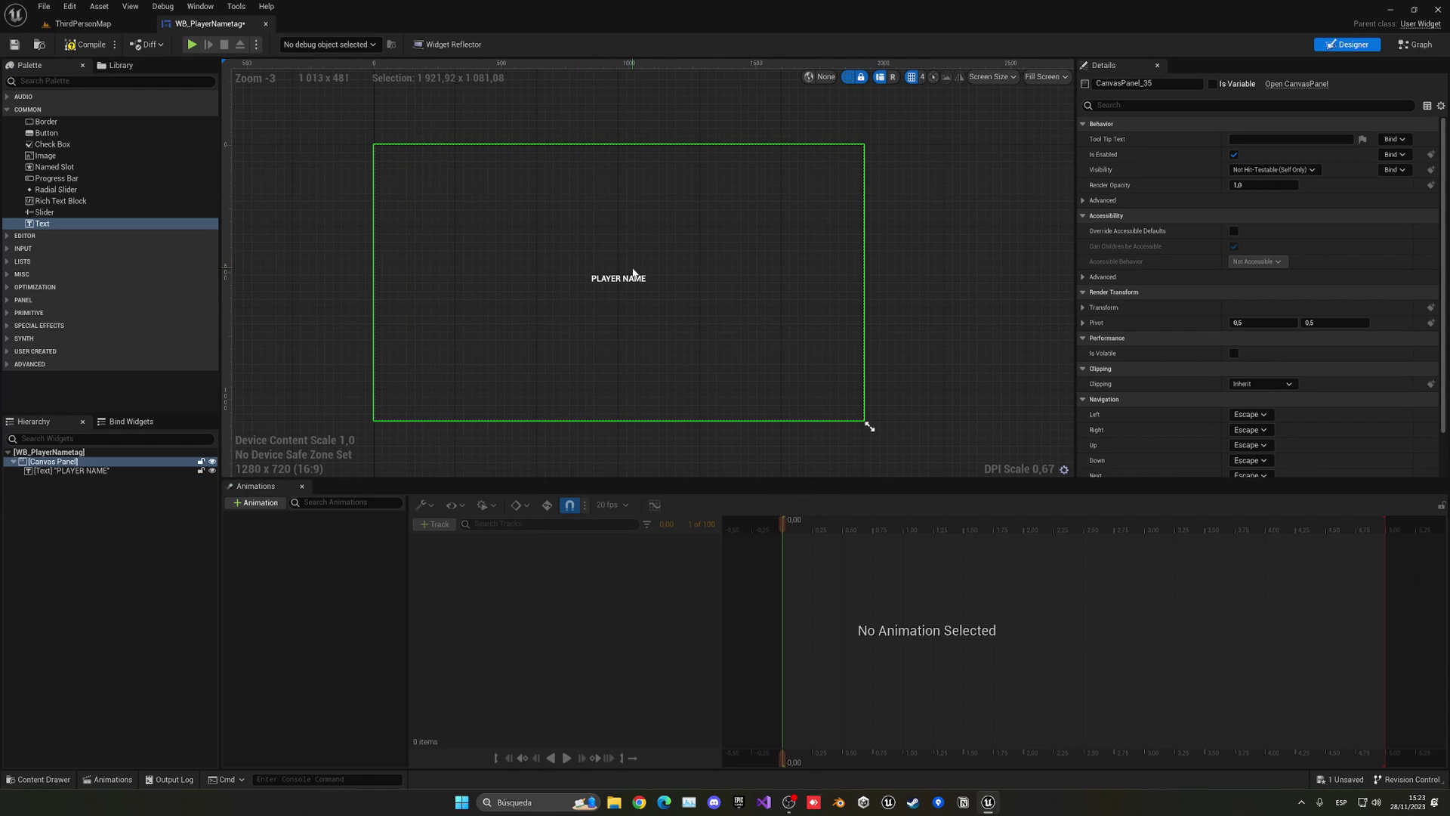
Add an Image widget behind the PLAYER NAME text and anchor it to the canvas center.
scroll(634, 272, up, 6)
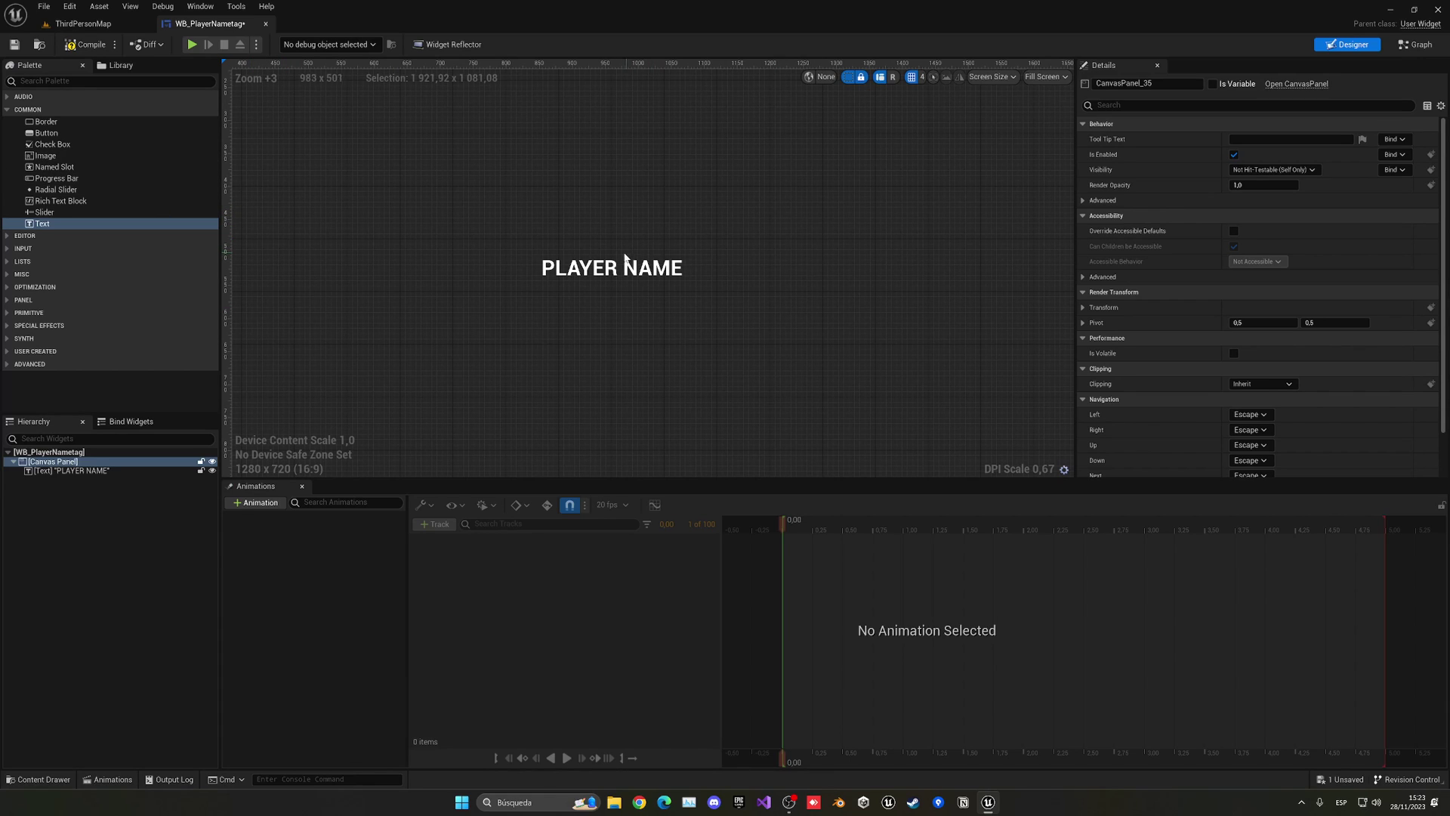
drag(45, 156, 689, 292)
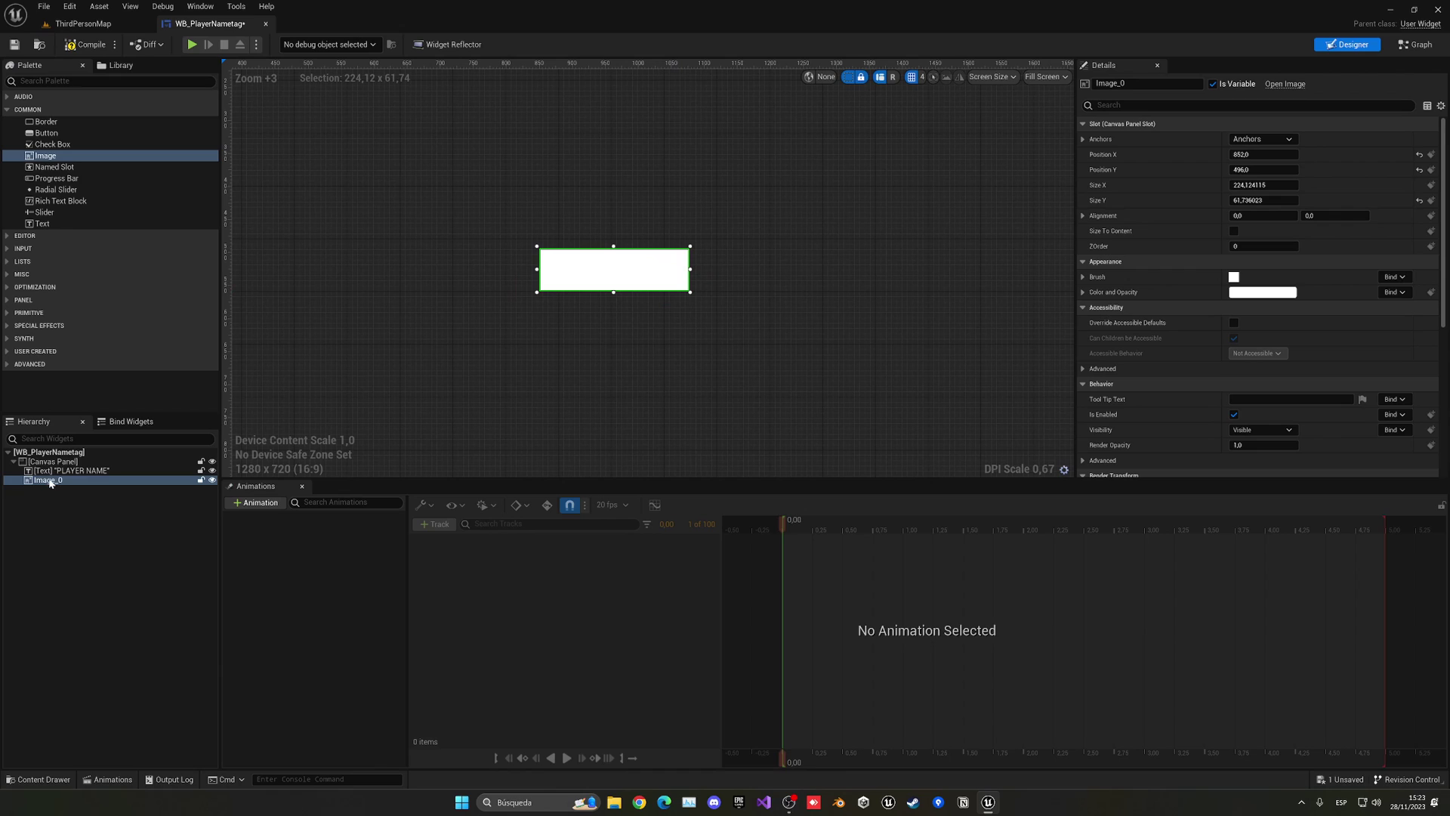
drag(49, 483, 48, 467)
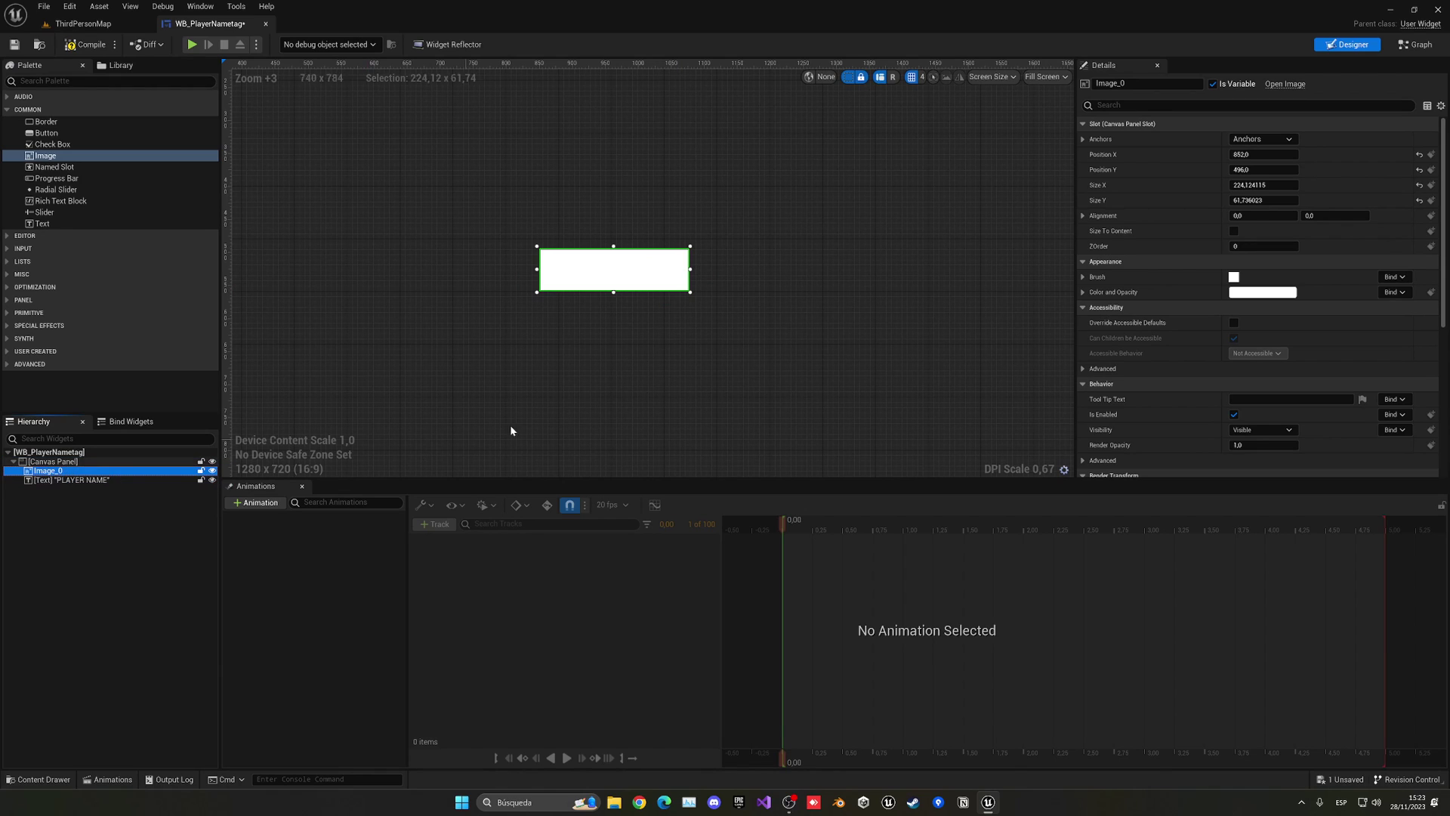
click(1272, 140)
click(1285, 222)
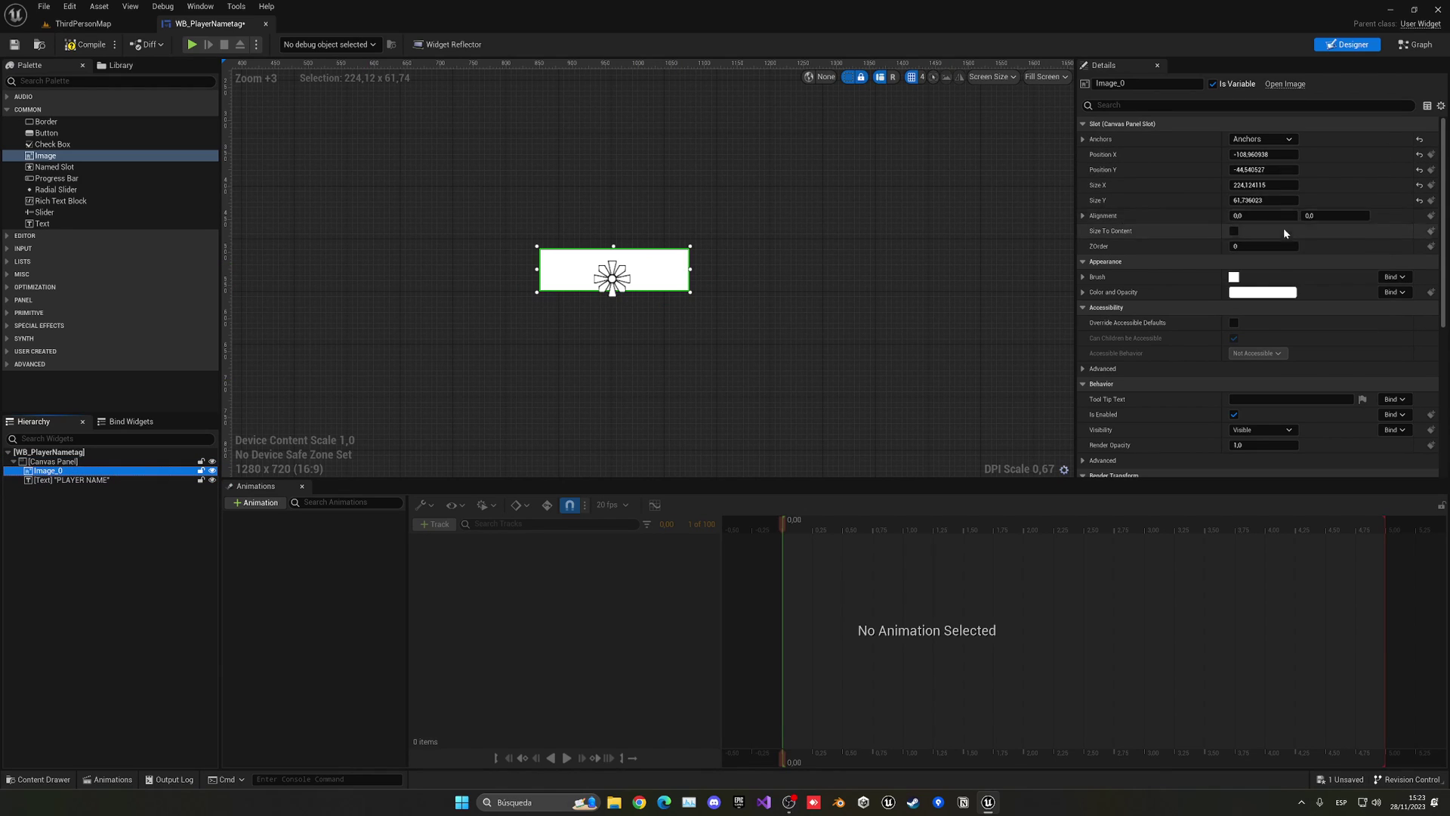
Set the background image's Color and Opacity to black.
click(1260, 292)
drag(1166, 340, 1169, 499)
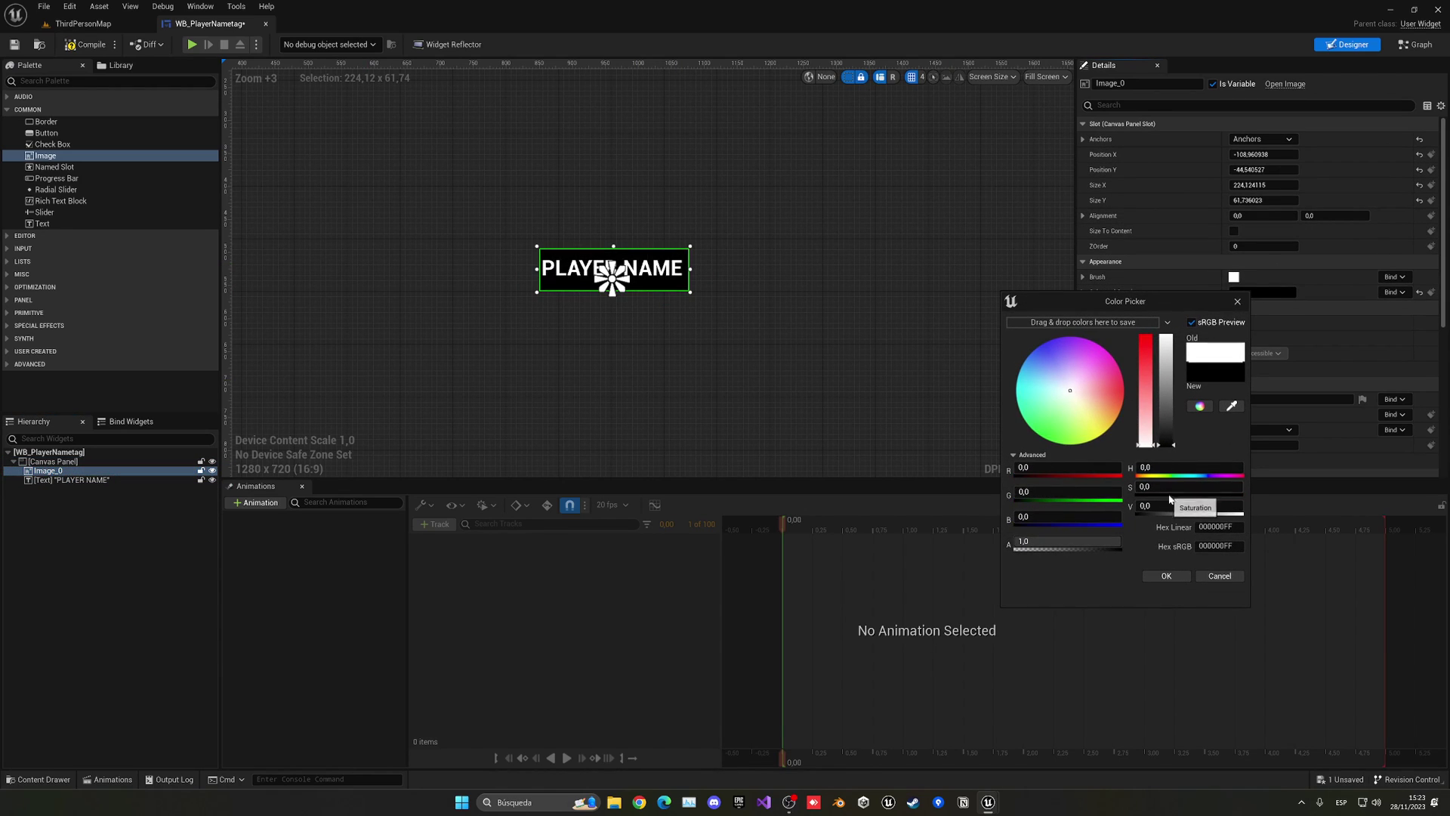
click(1165, 576)
click(78, 493)
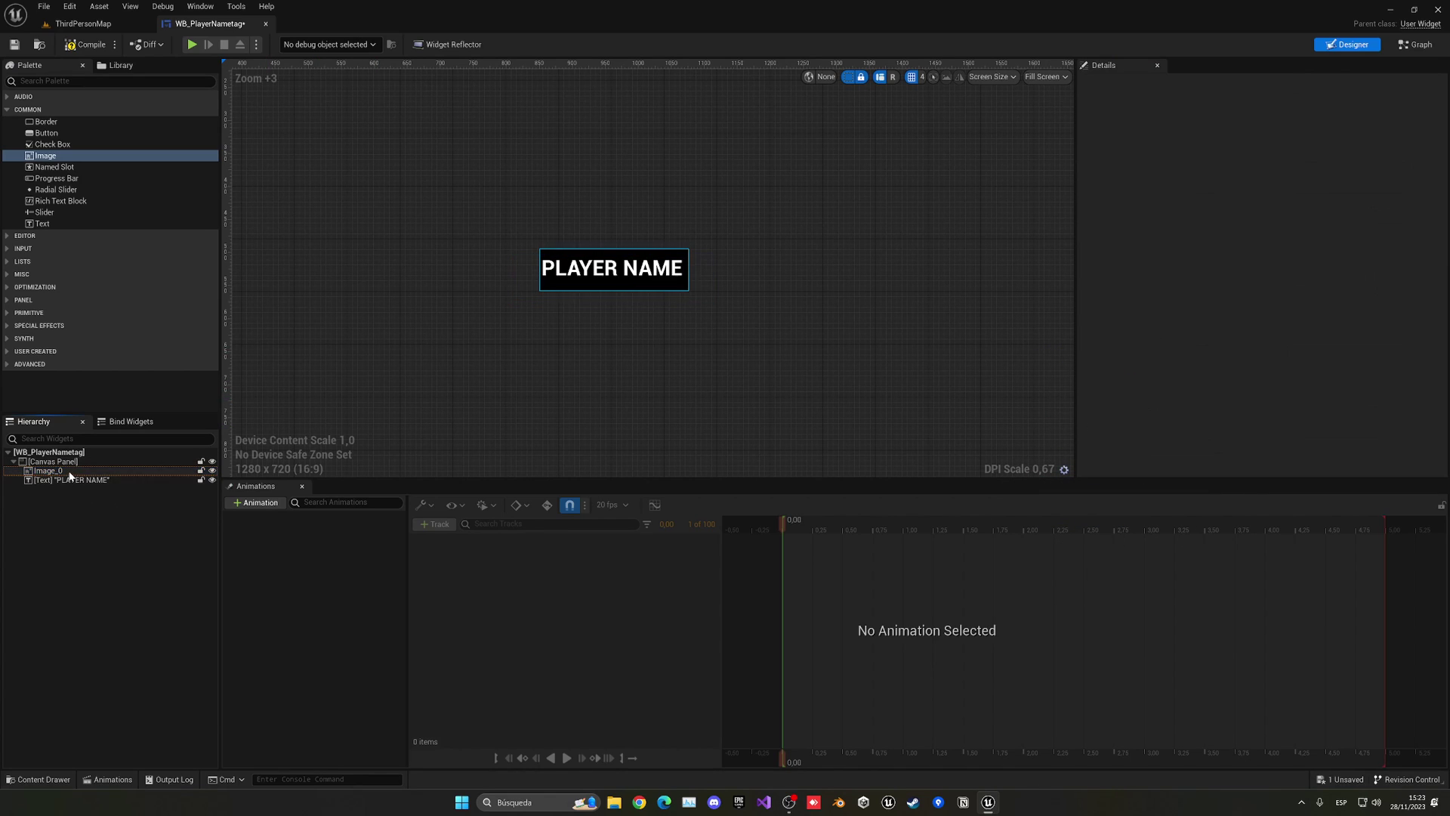
Delete the background image from the canvas.
click(68, 472)
key(Delete)
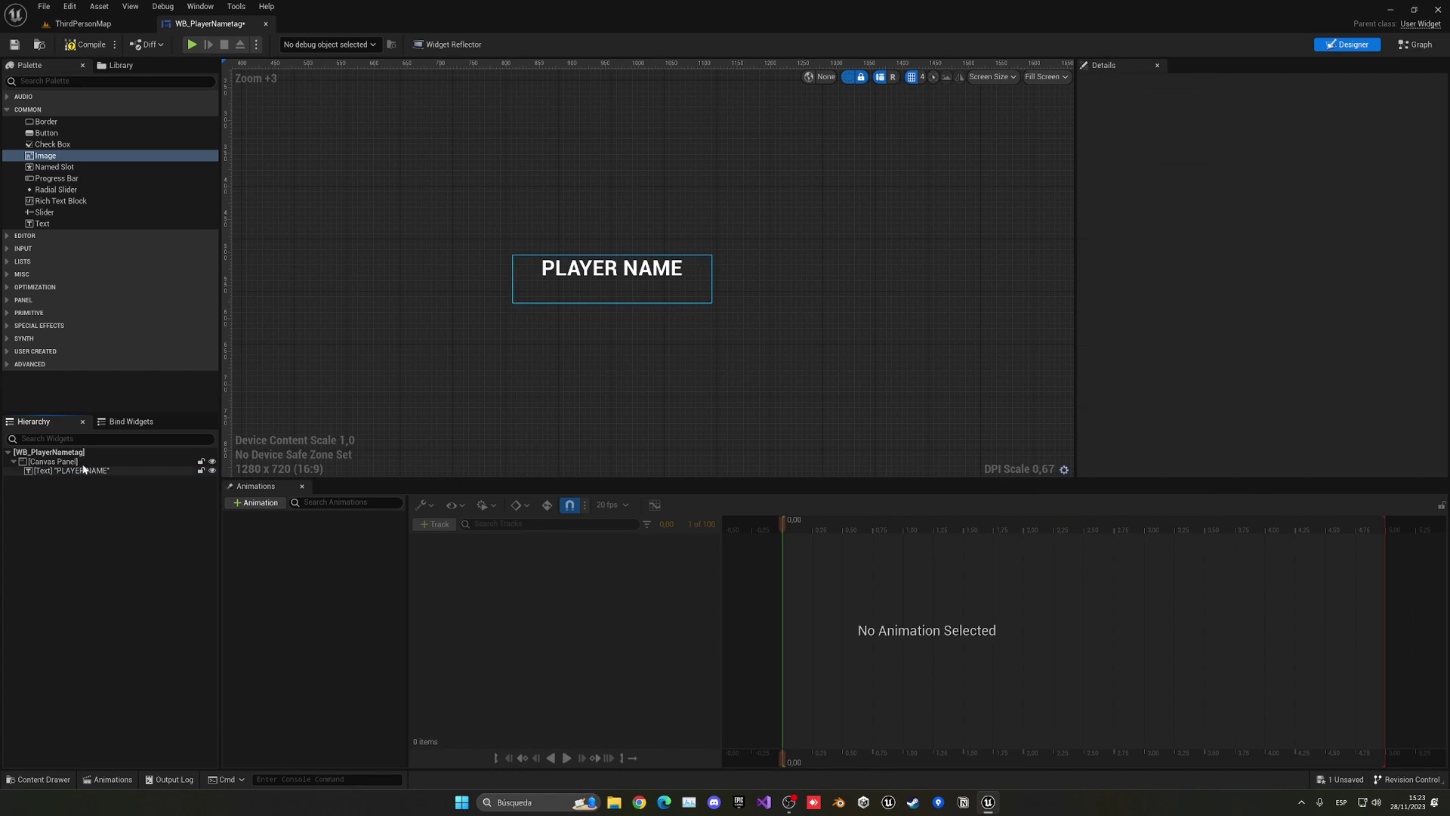
Compile and save the WB_PlayerNametag widget.
click(89, 47)
scroll(623, 258, down, 3)
key(ctrl+s)
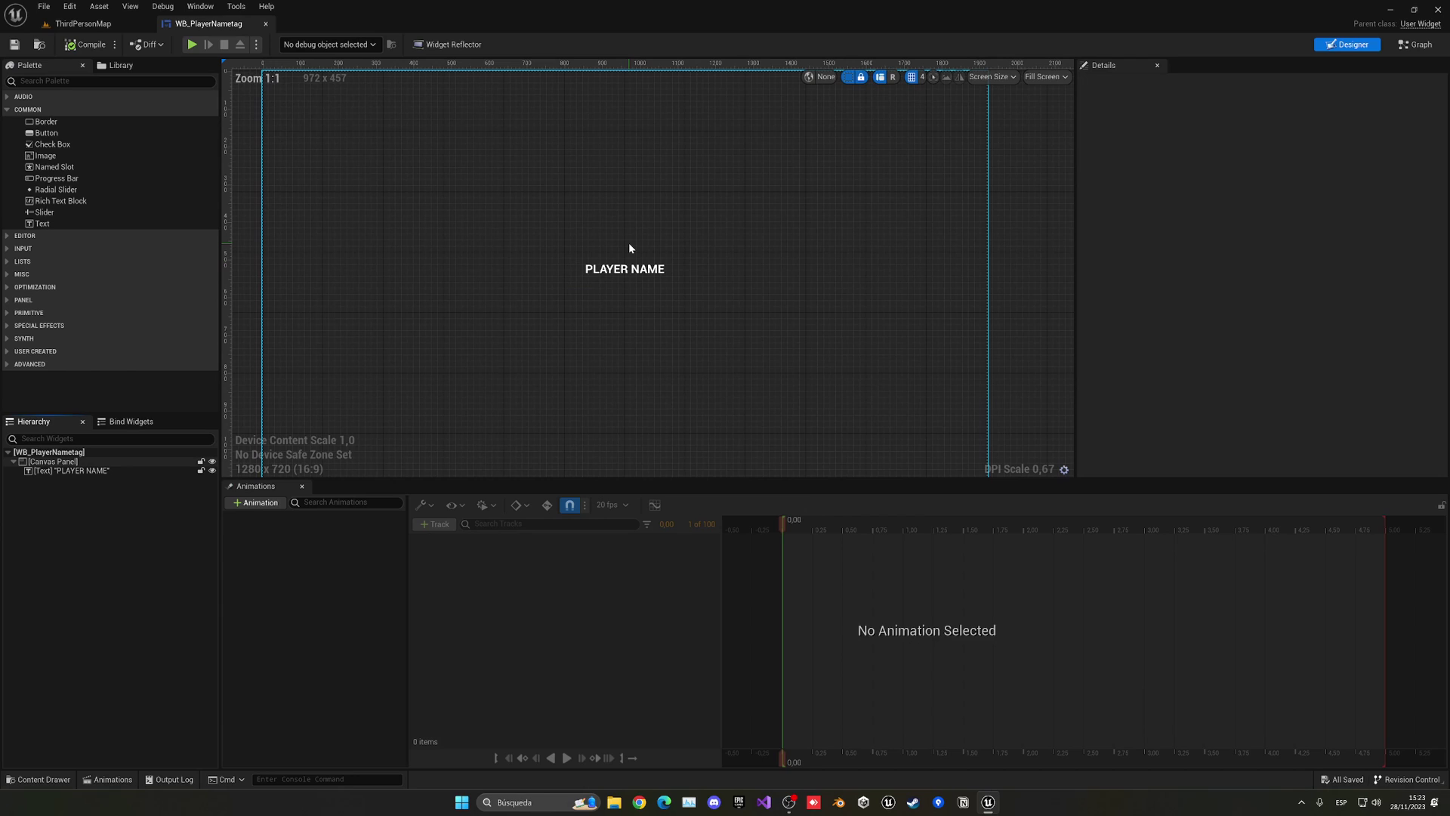
Set the PLAYER NAME text's font outline size to 3 and save the widget.
click(628, 268)
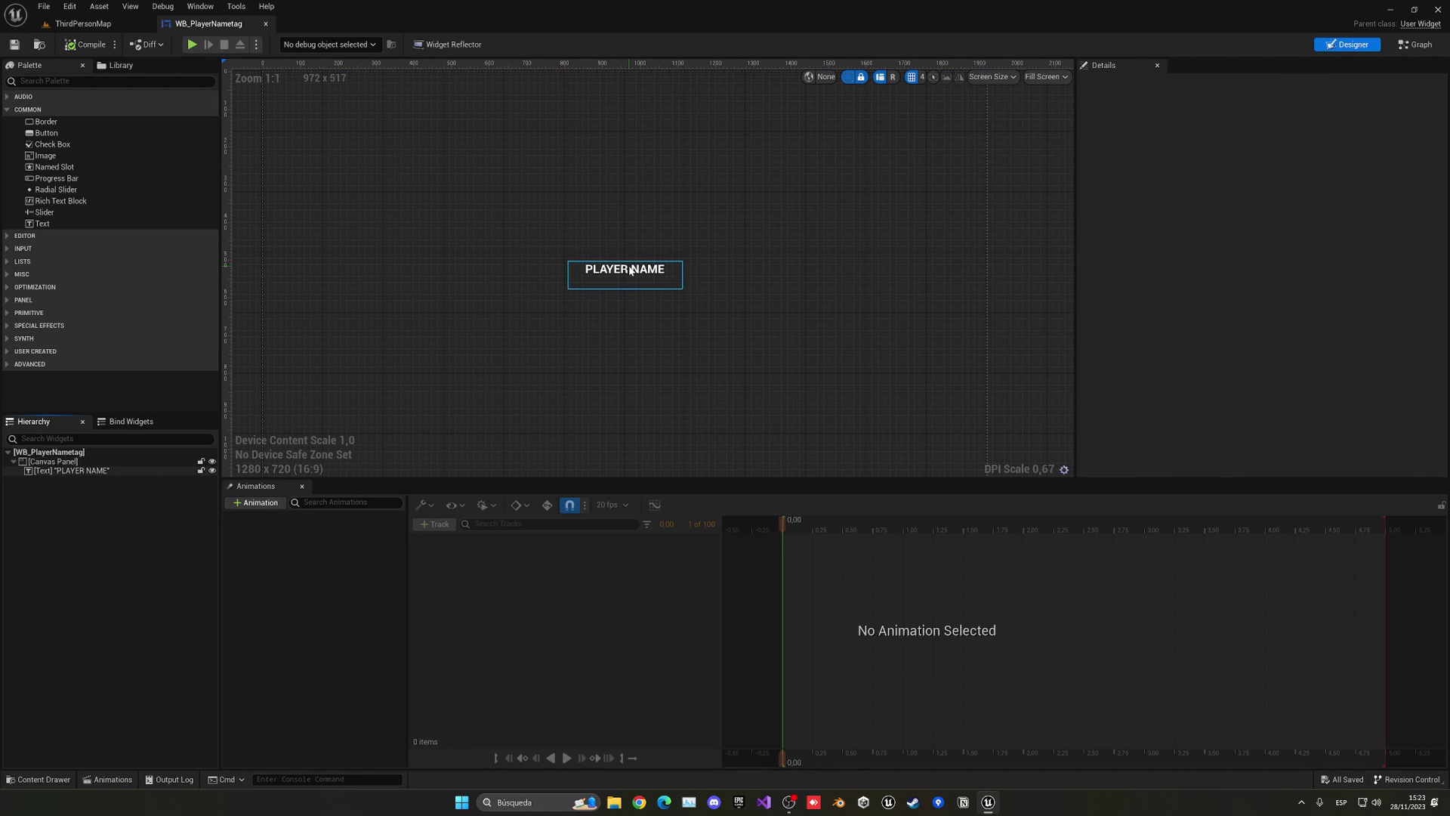
scroll(630, 269, up, 6)
scroll(1193, 364, down, 3)
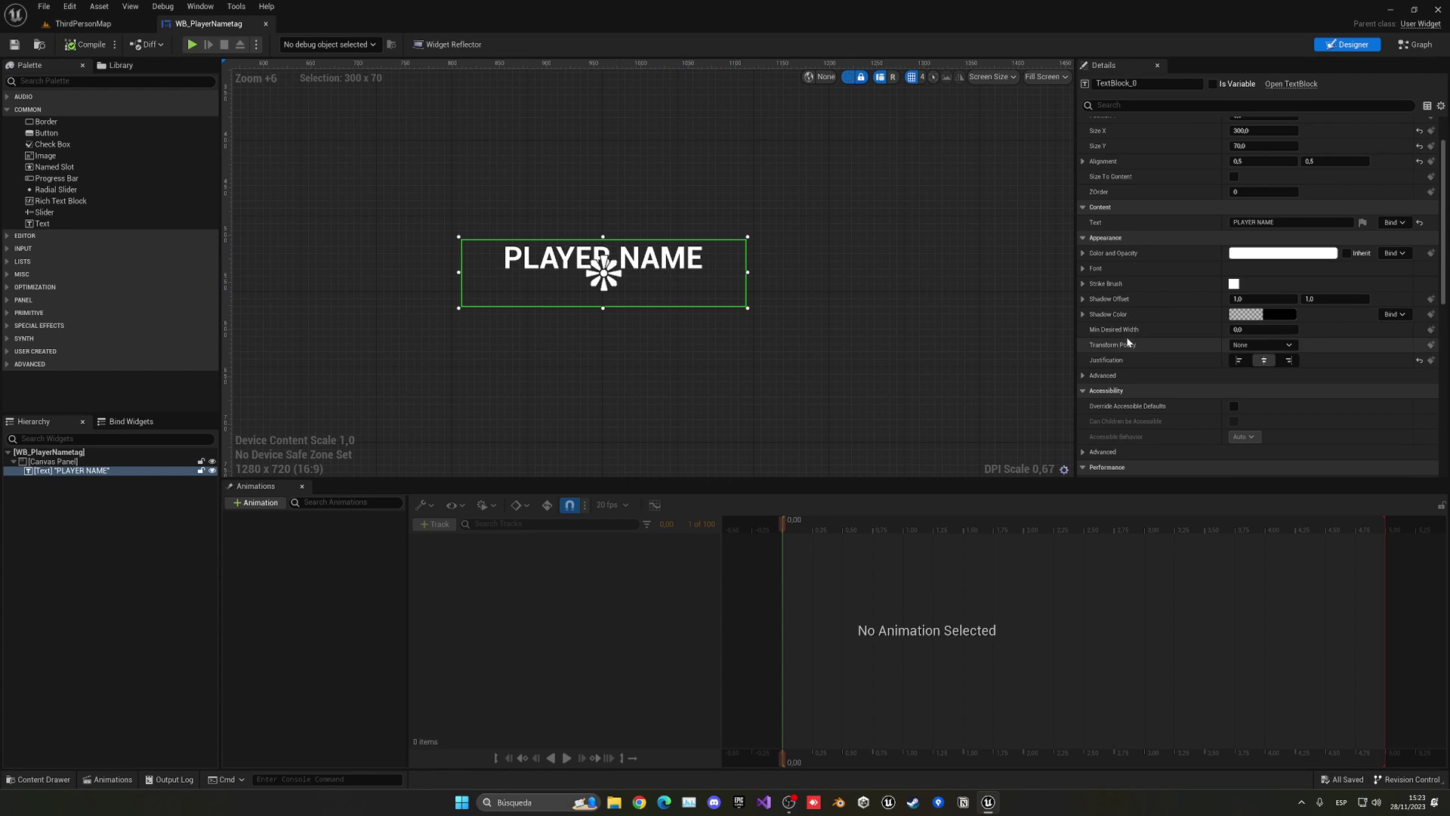
scroll(1135, 316, up, 2)
scroll(1131, 253, down, 8)
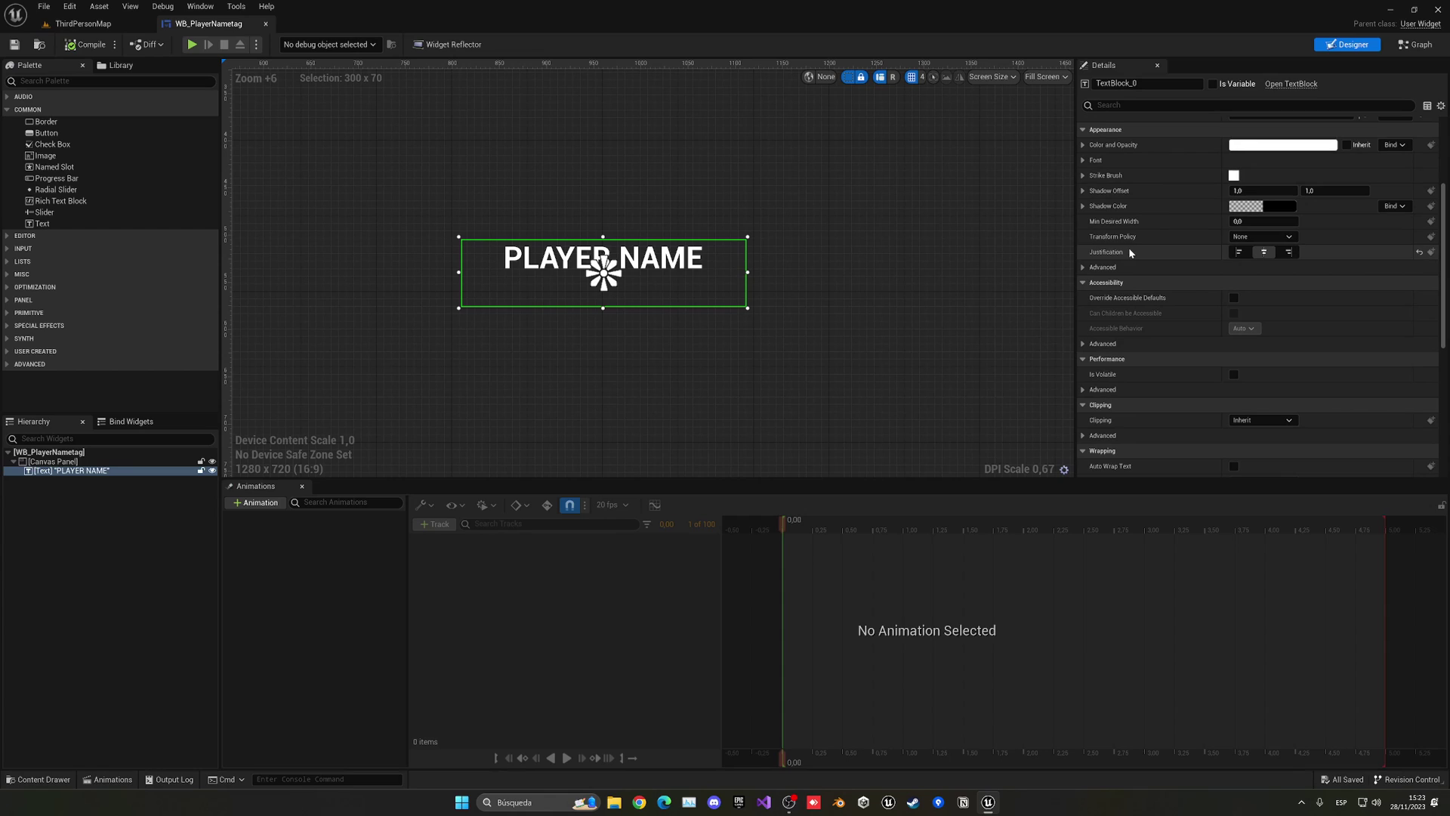
click(1082, 160)
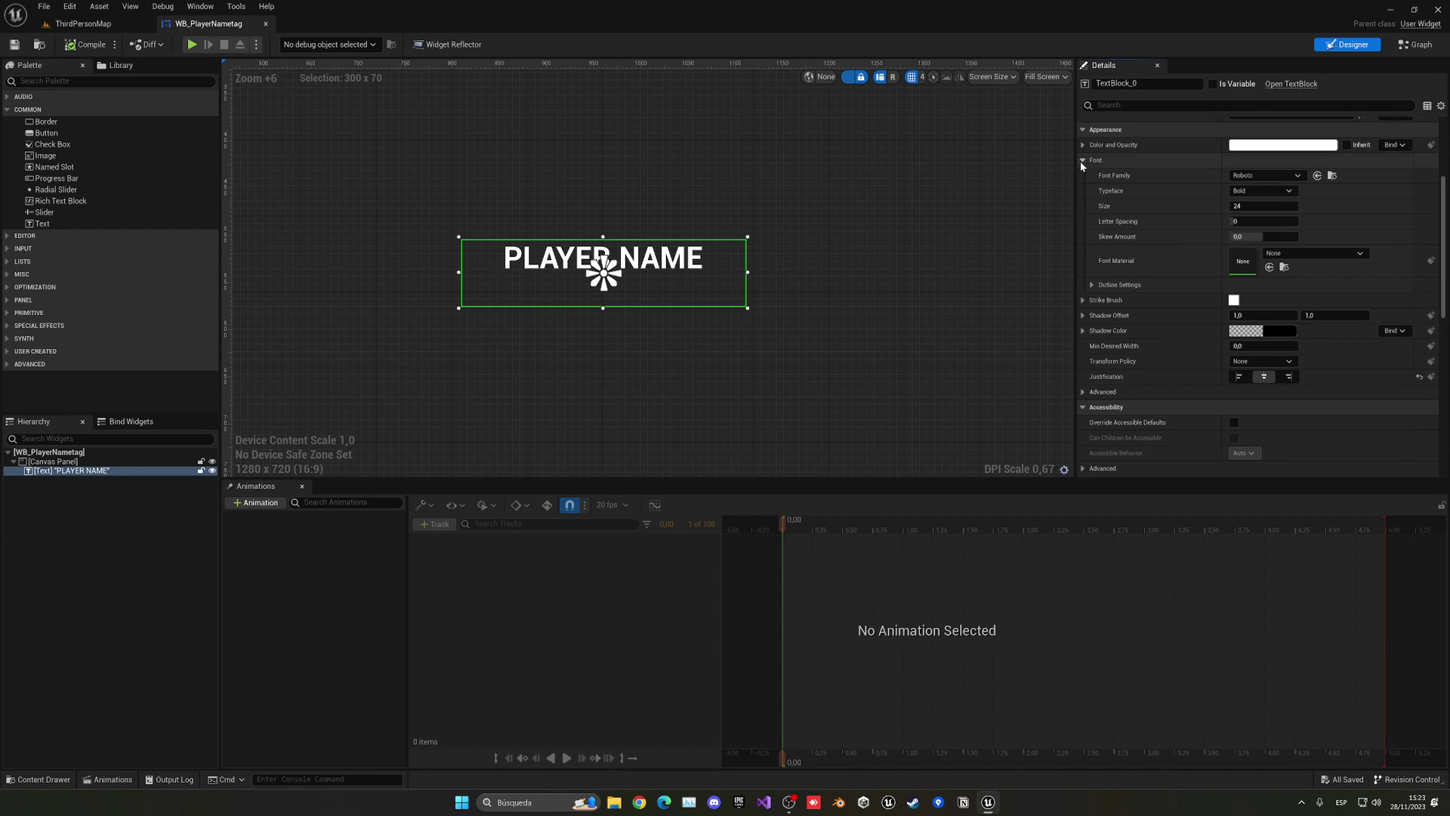
click(1152, 287)
click(1257, 300)
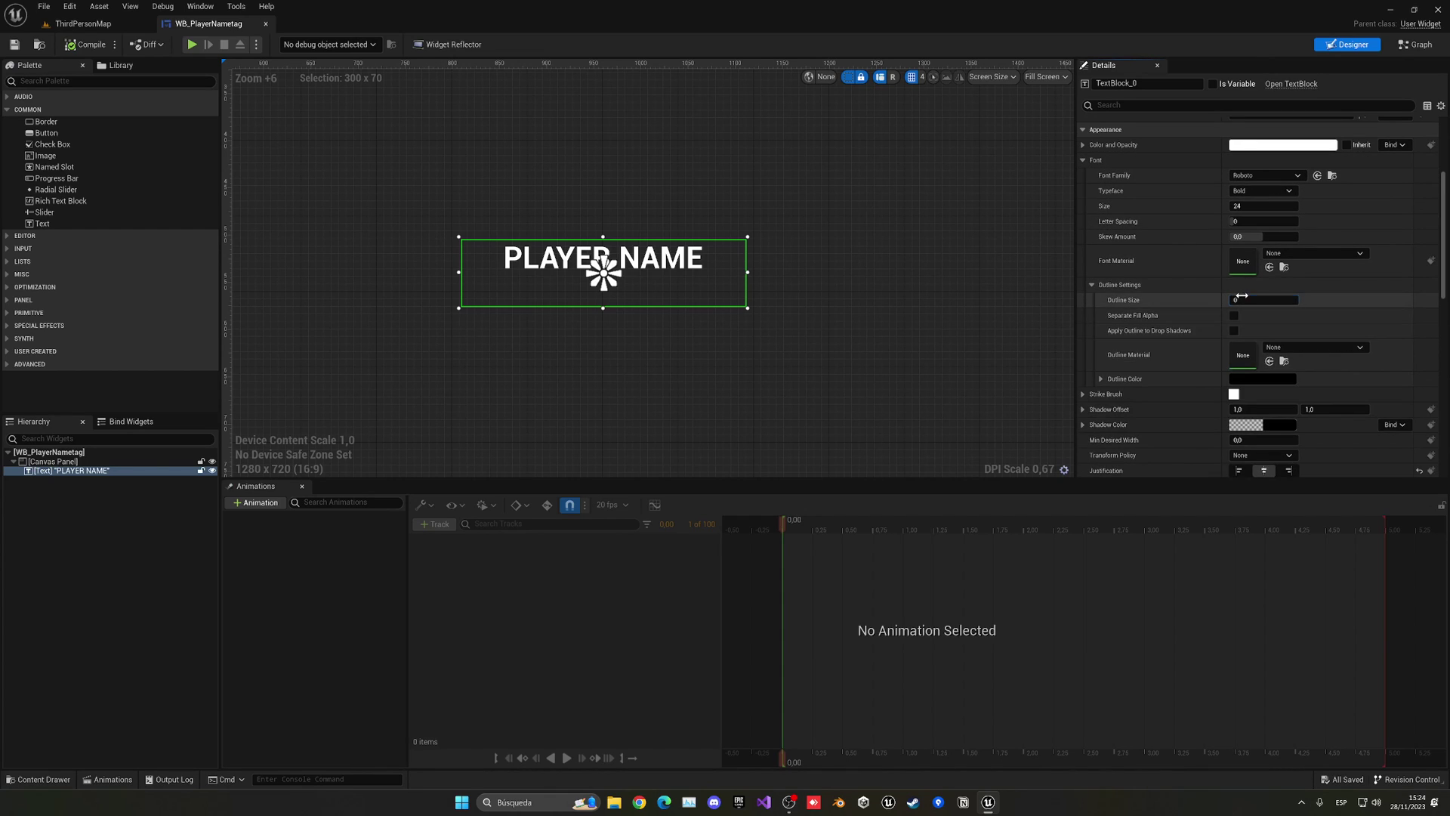
text(3)
key(Return)
click(557, 398)
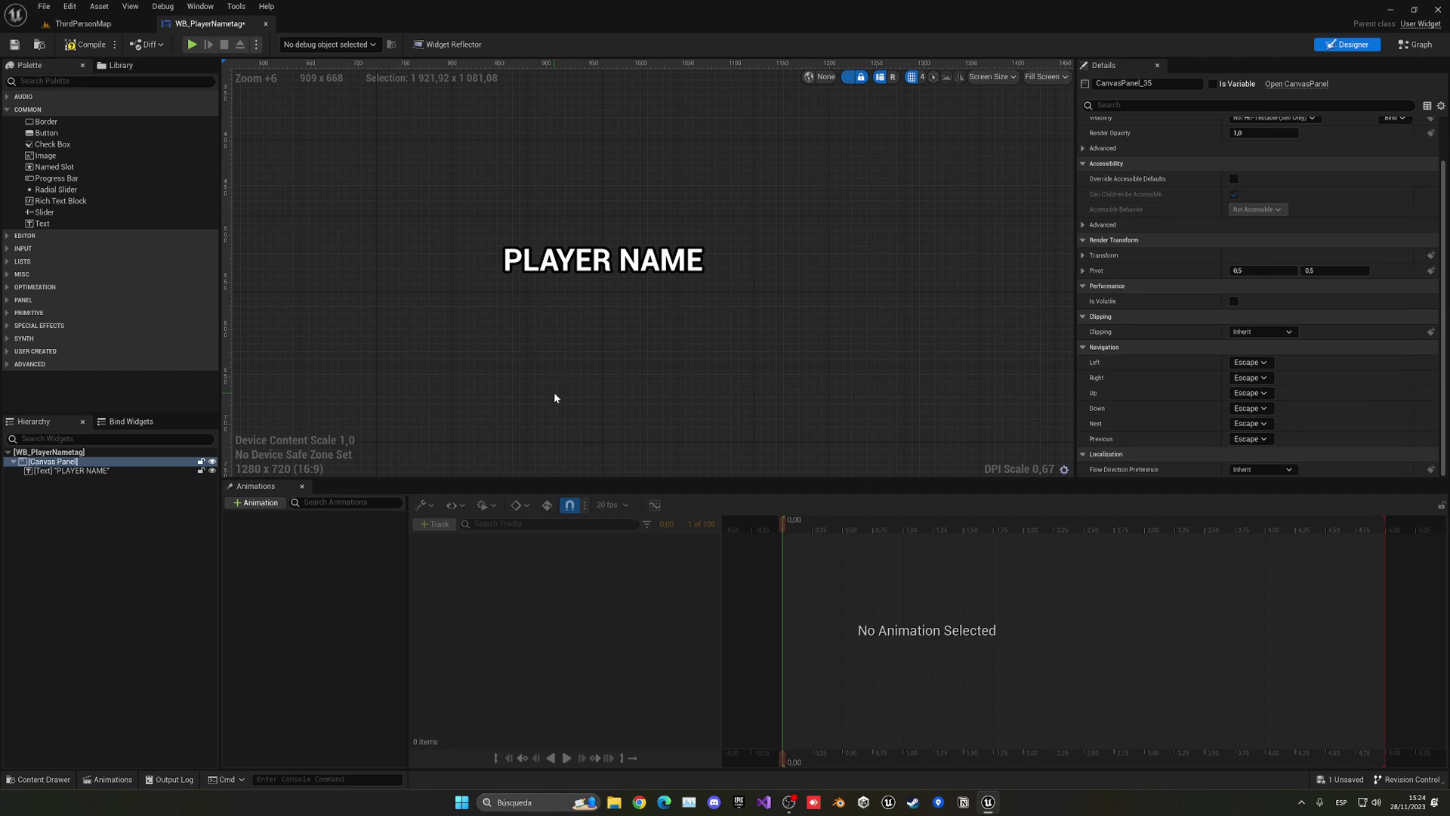
key(ctrl+s)
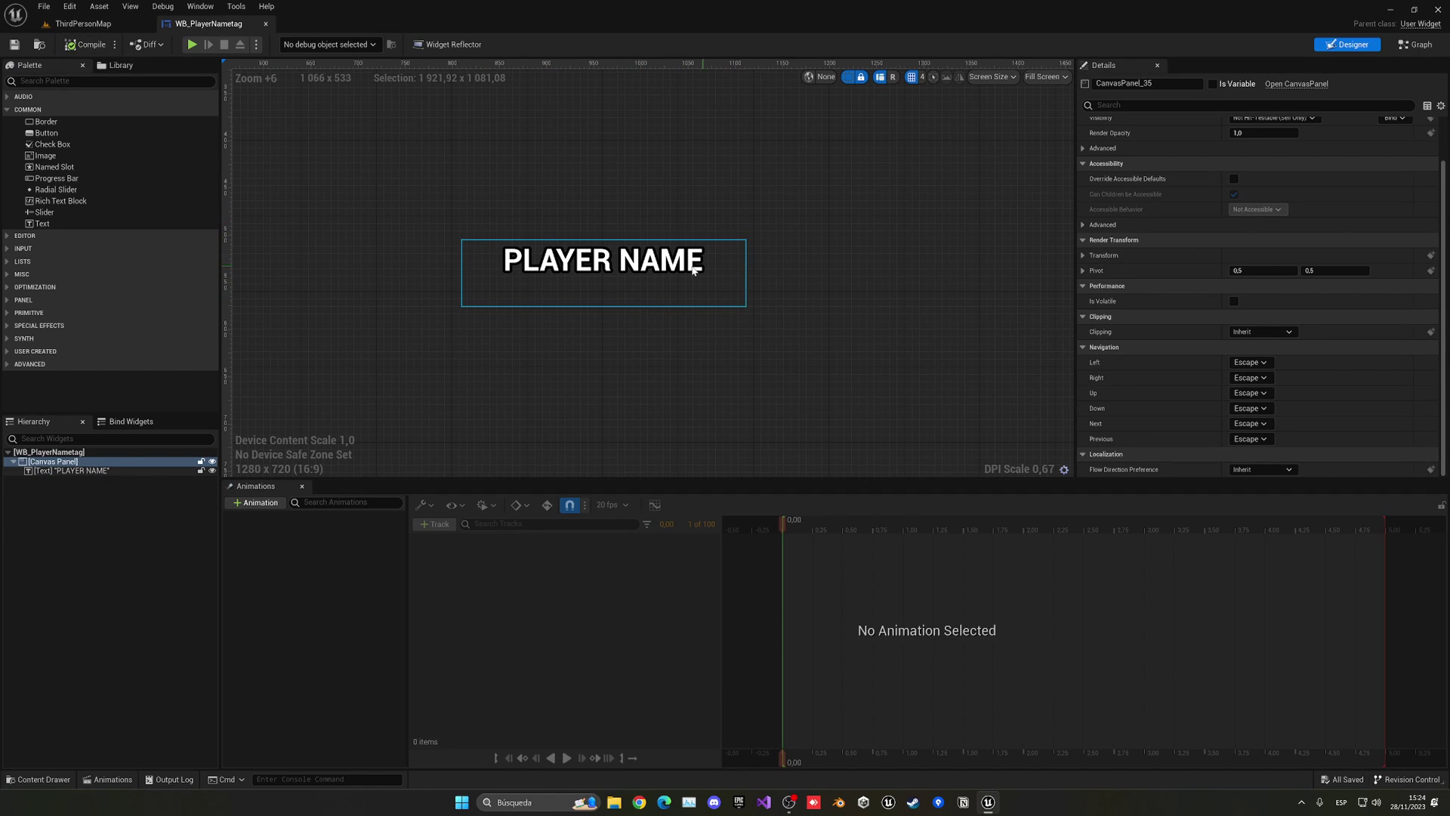
Open the third-person character blueprint from the ThirdPerson Blueprints folder of the project and show its 3D viewport.
click(113, 28)
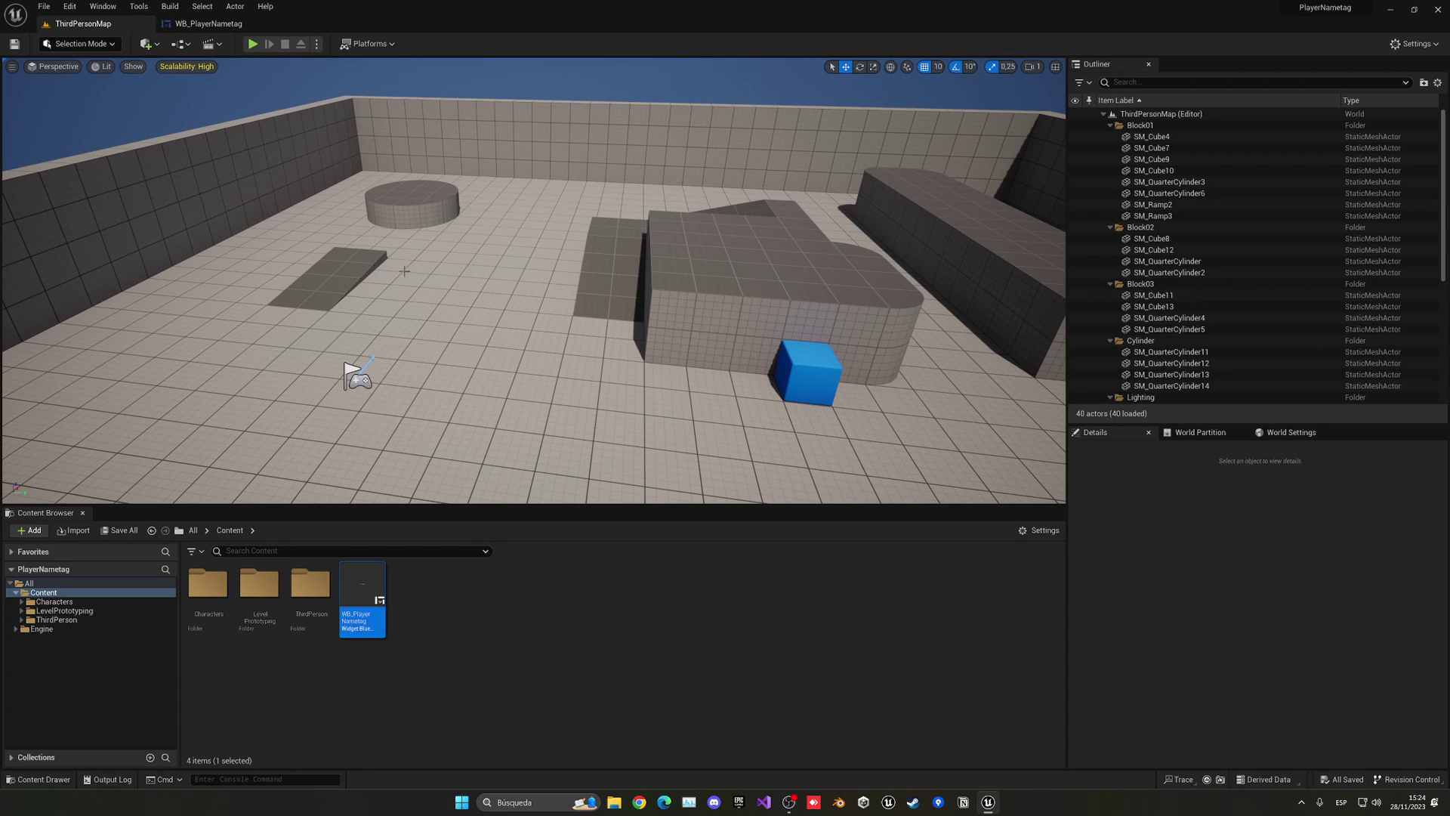
double_click(310, 585)
double_click(208, 585)
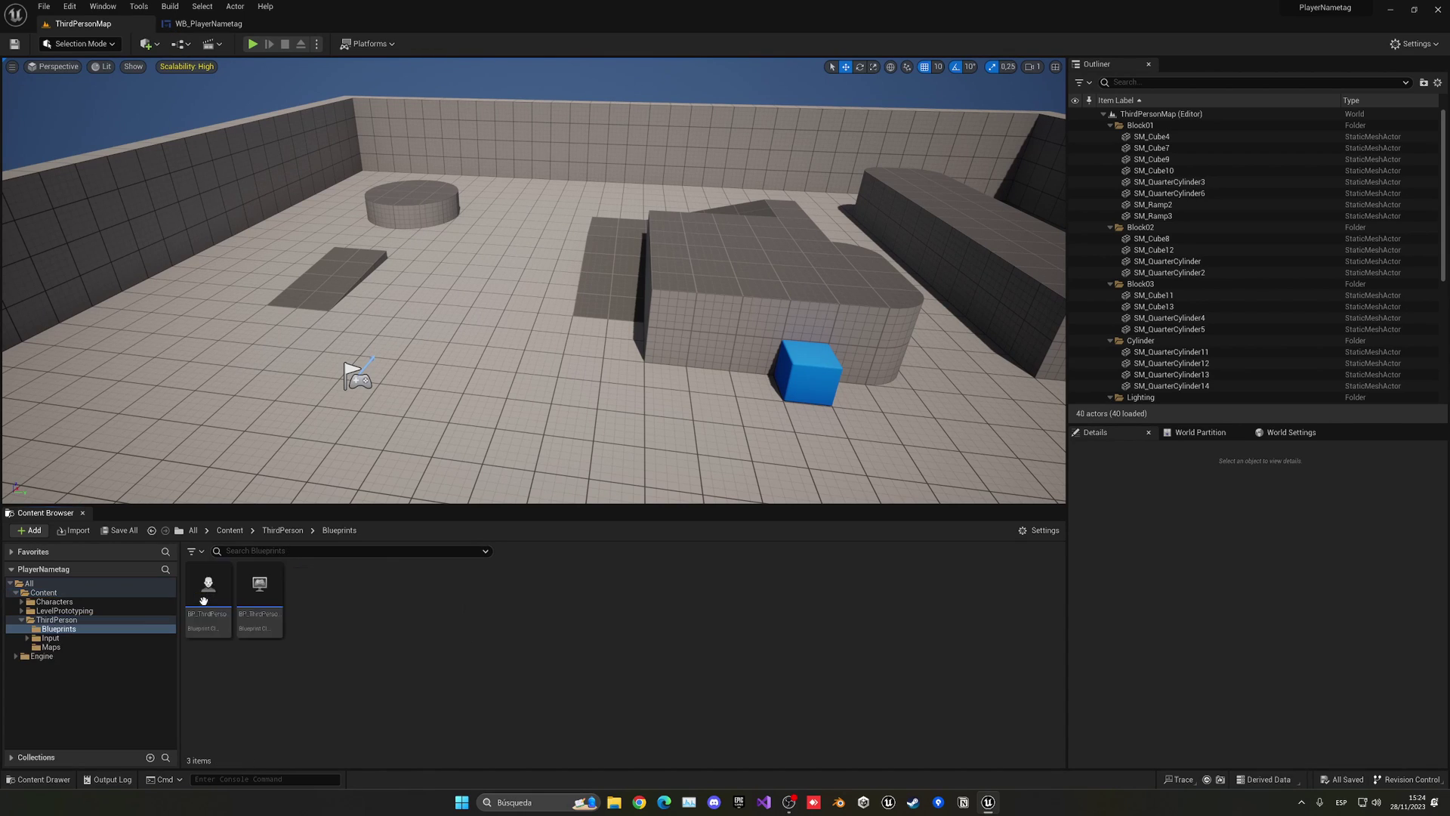
click(204, 601)
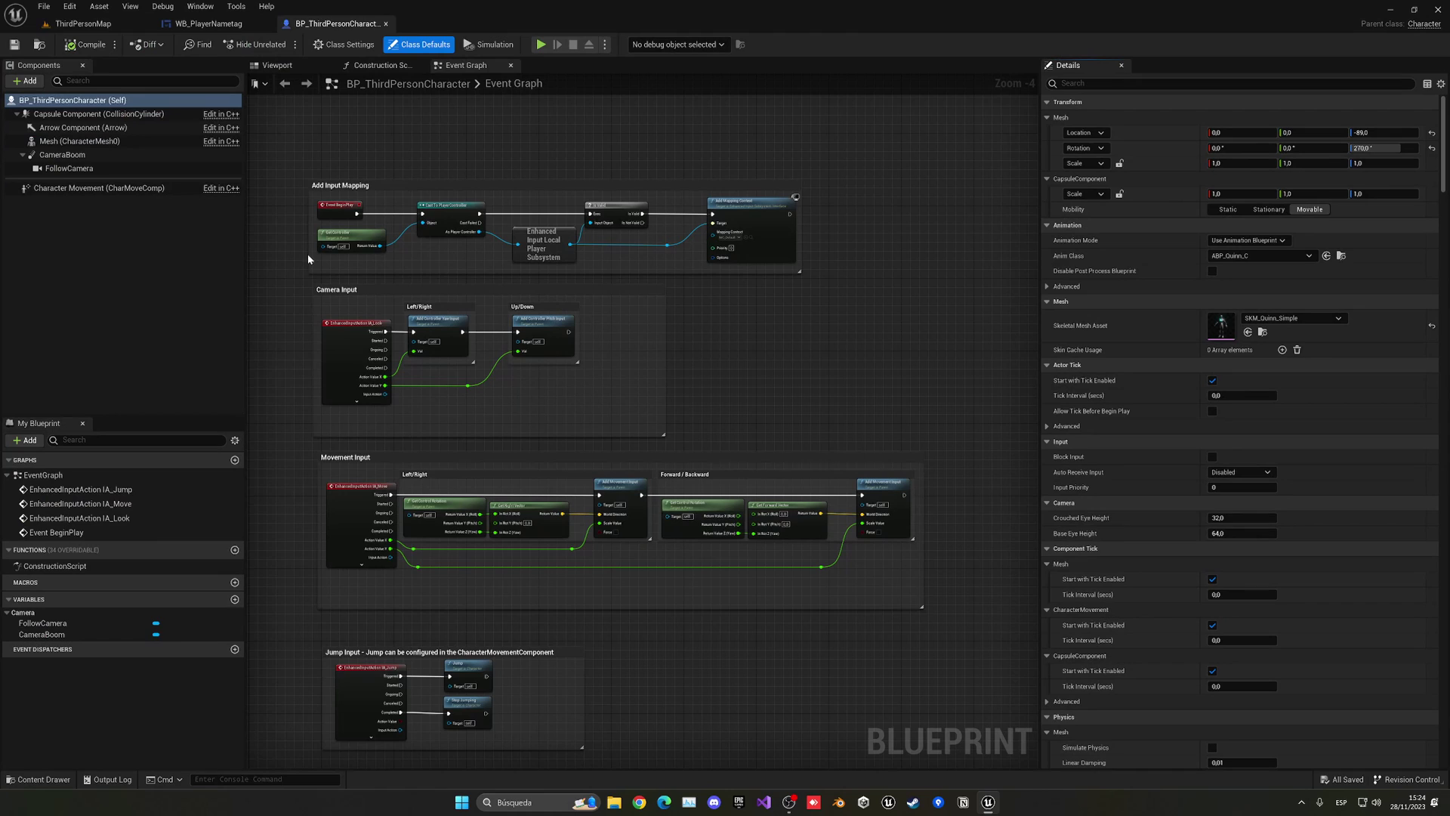
click(283, 66)
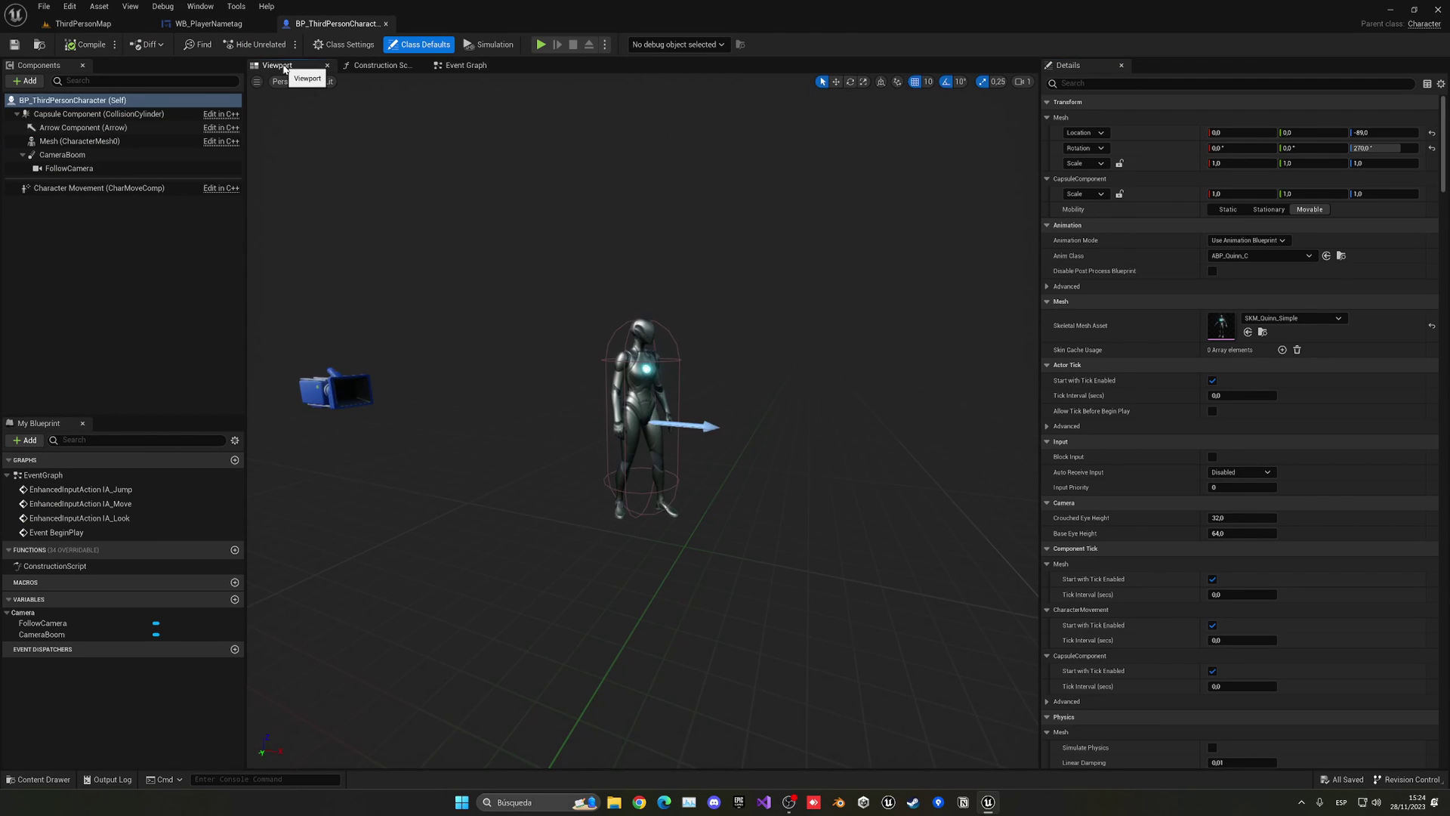
Add a Widget component named NametagWidget under the character mesh and assign WB_PlayerNametag as its widget class.
click(53, 143)
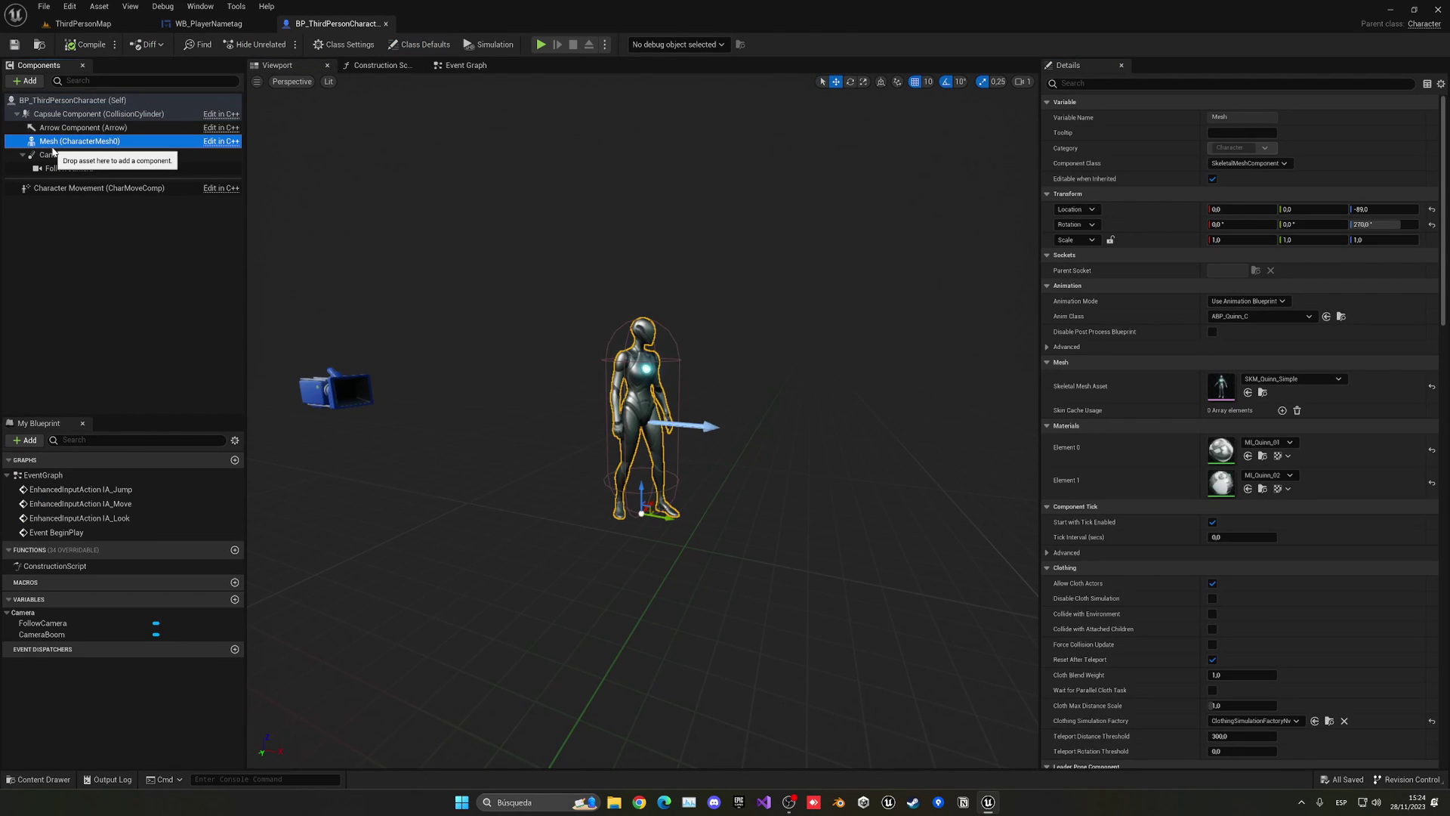
click(31, 81)
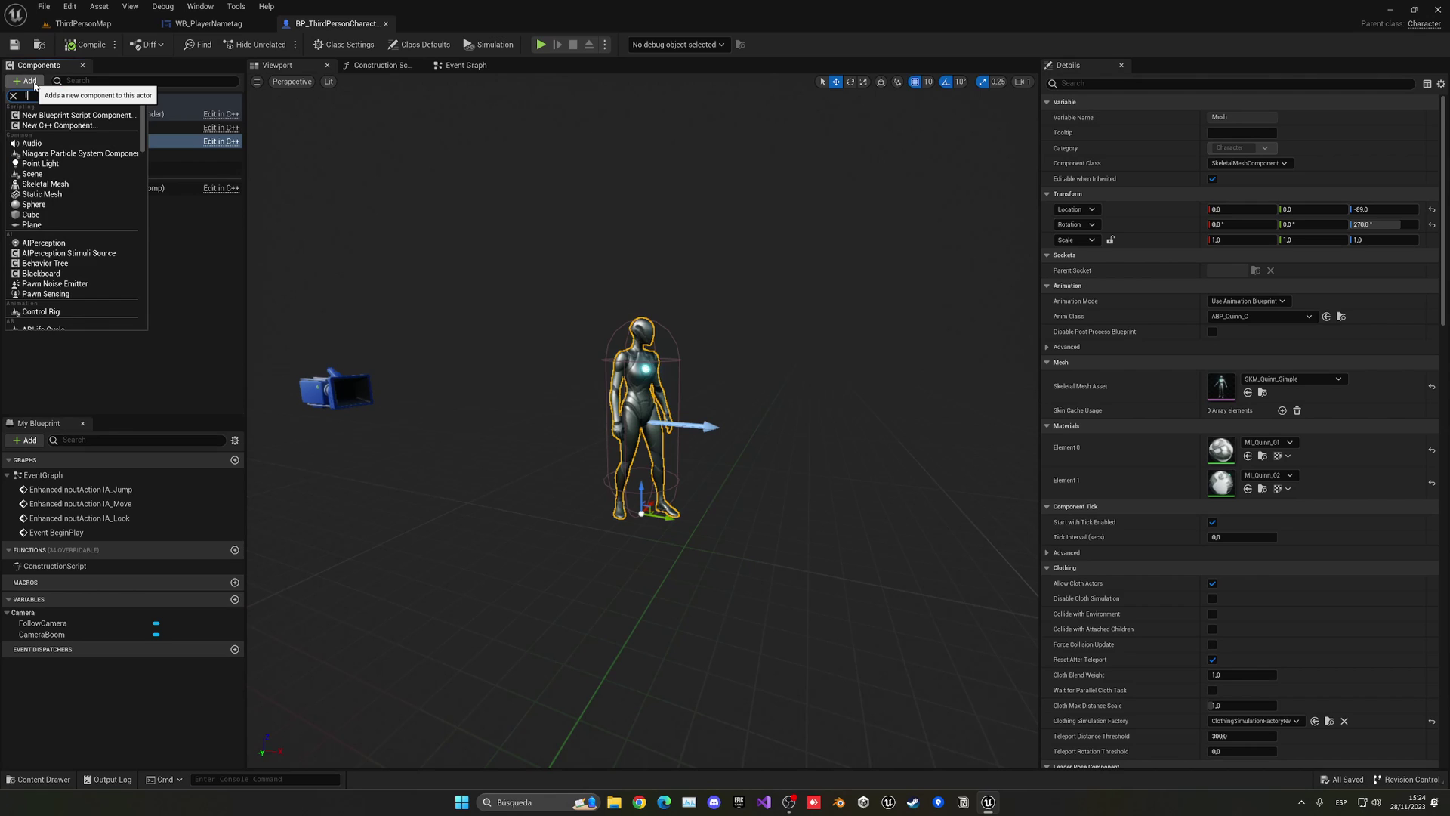
text(WID)
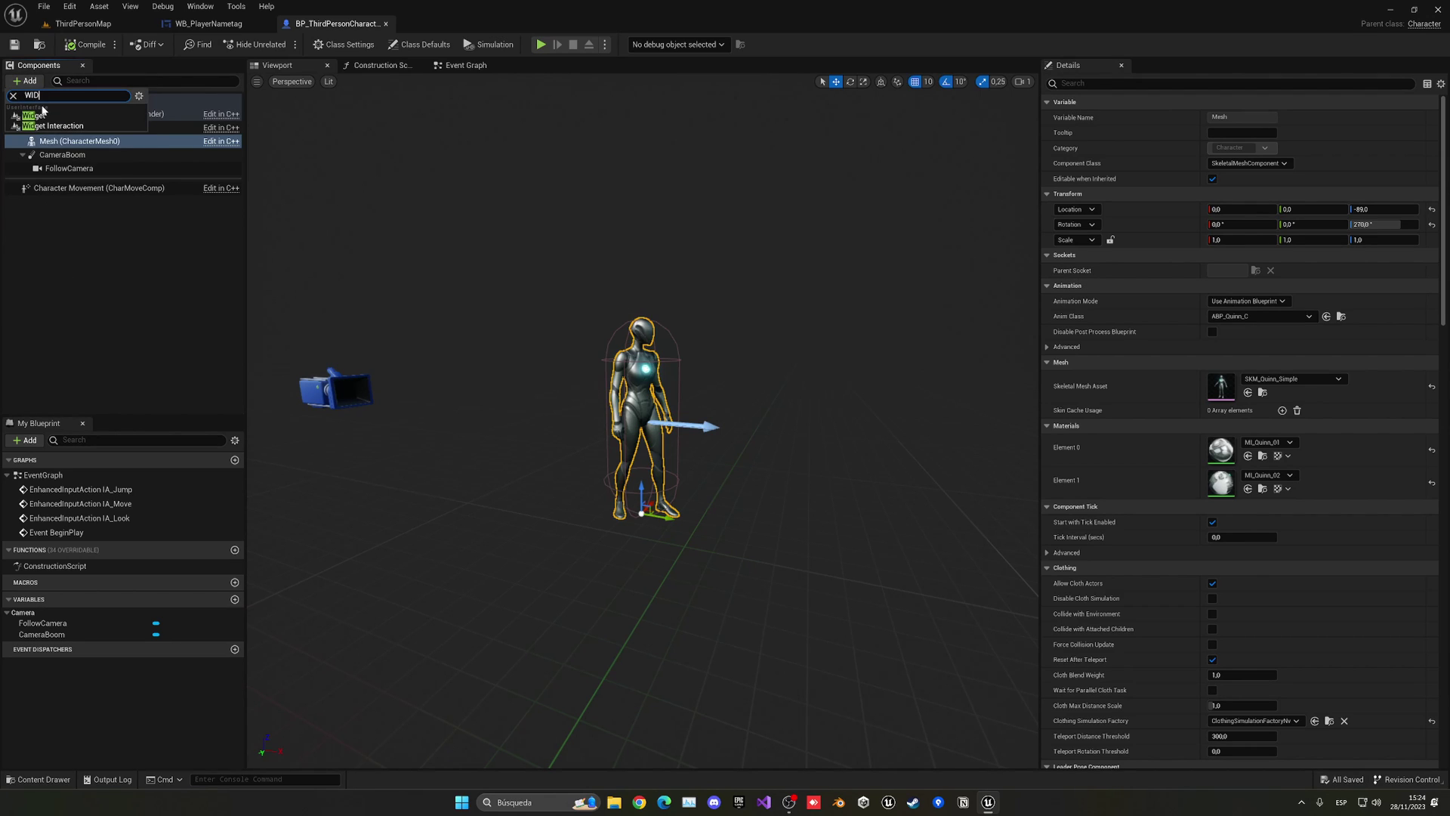
click(41, 114)
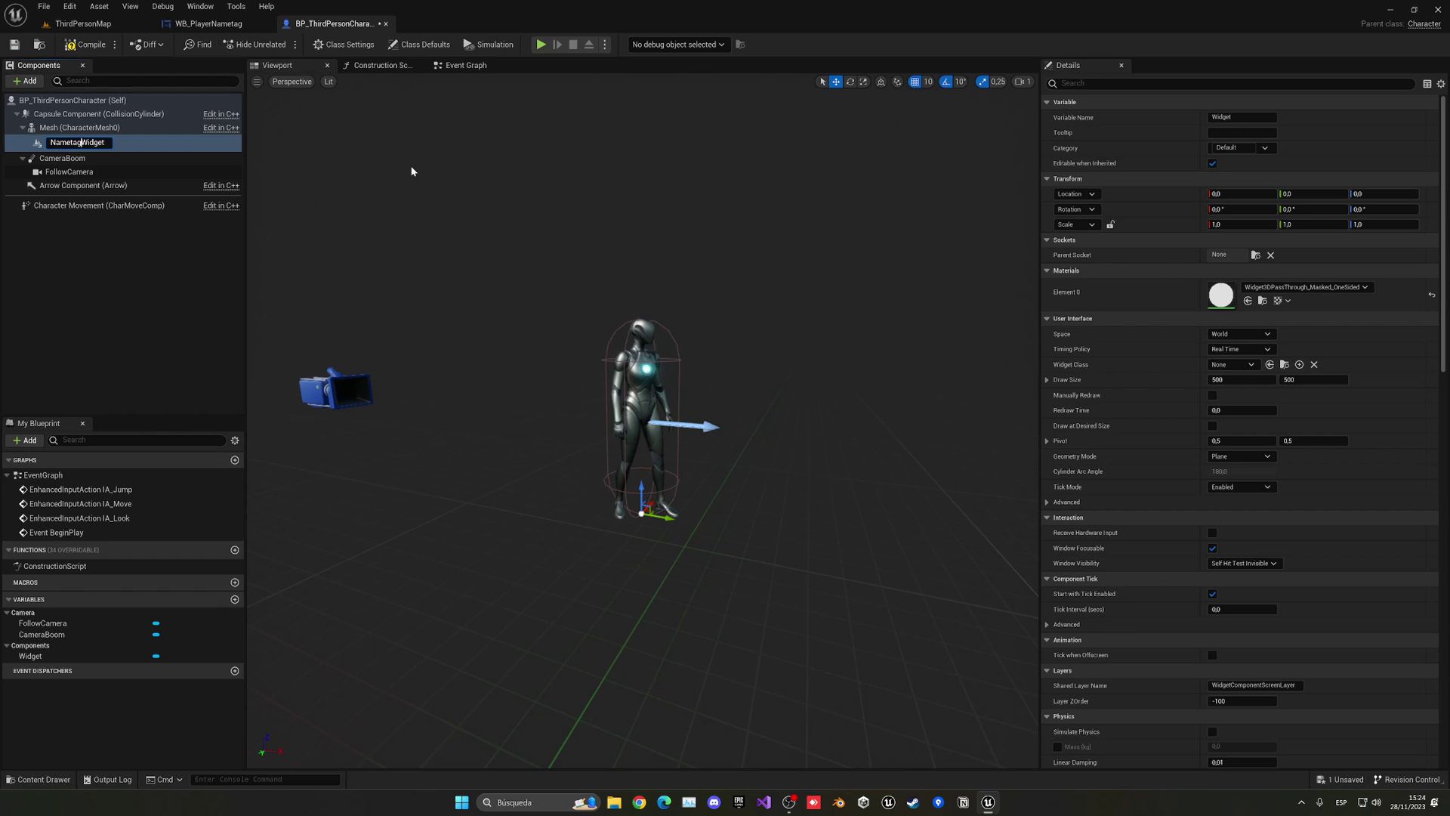
key(Return)
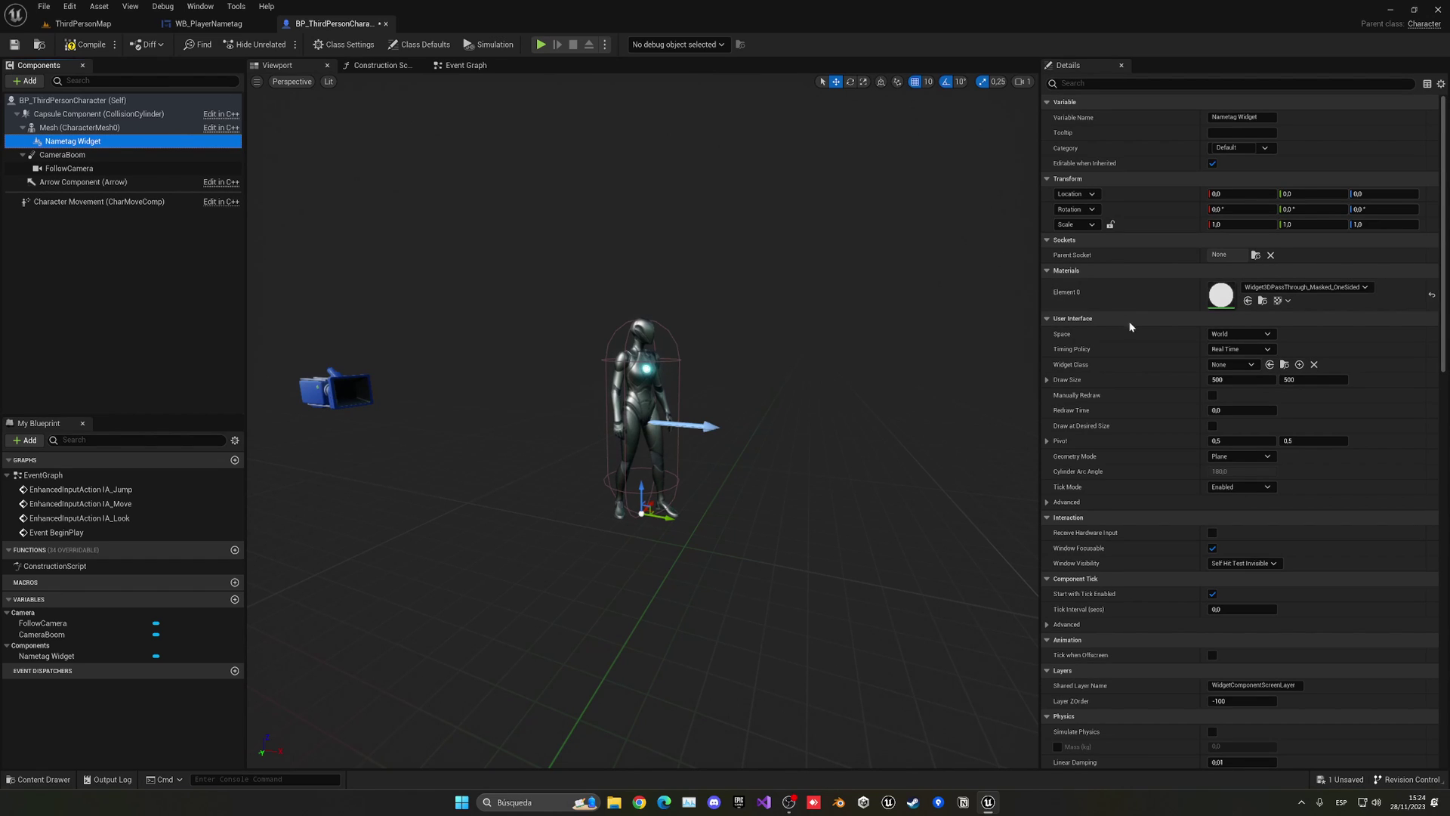
click(1217, 366)
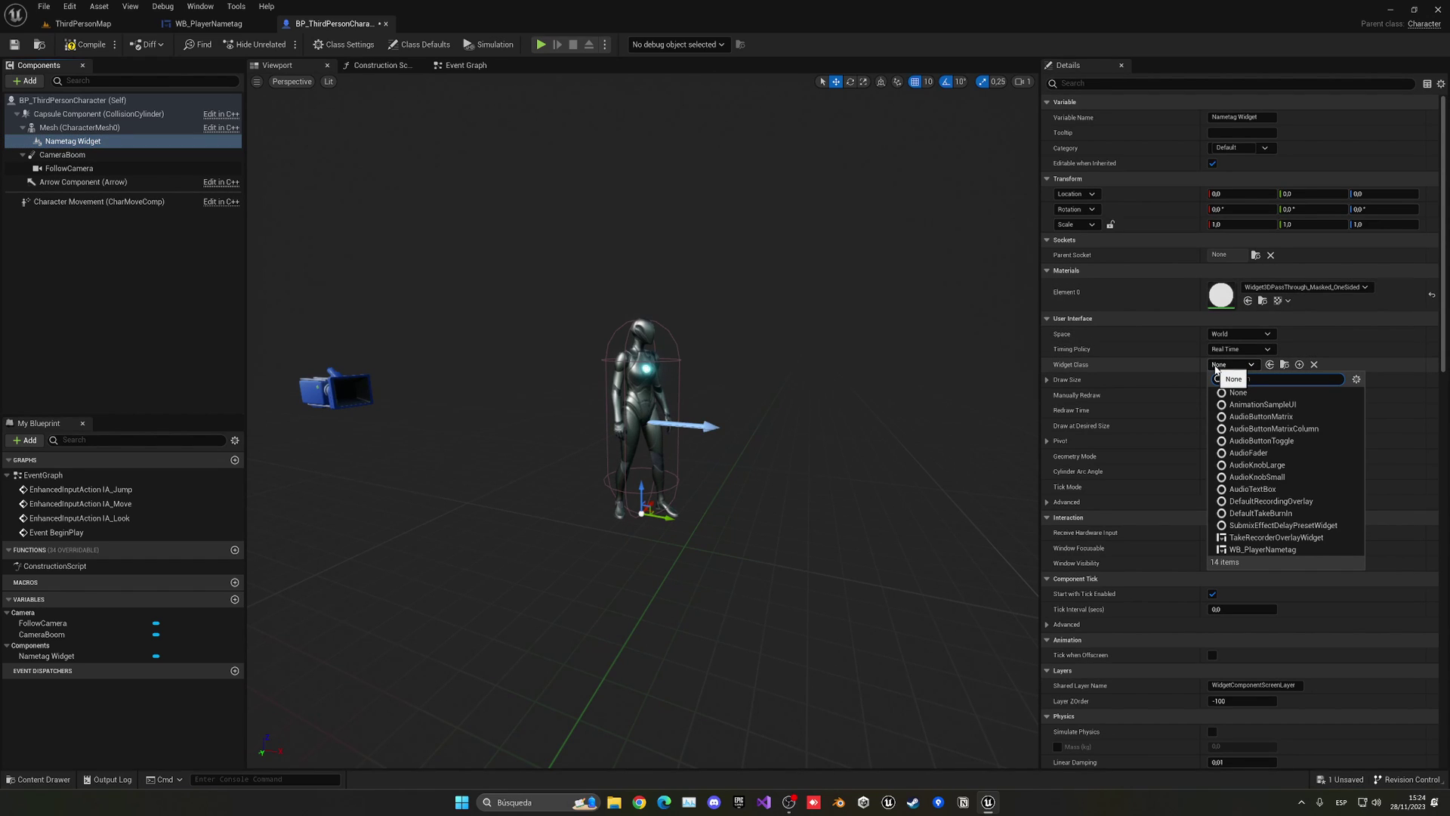
click(1262, 549)
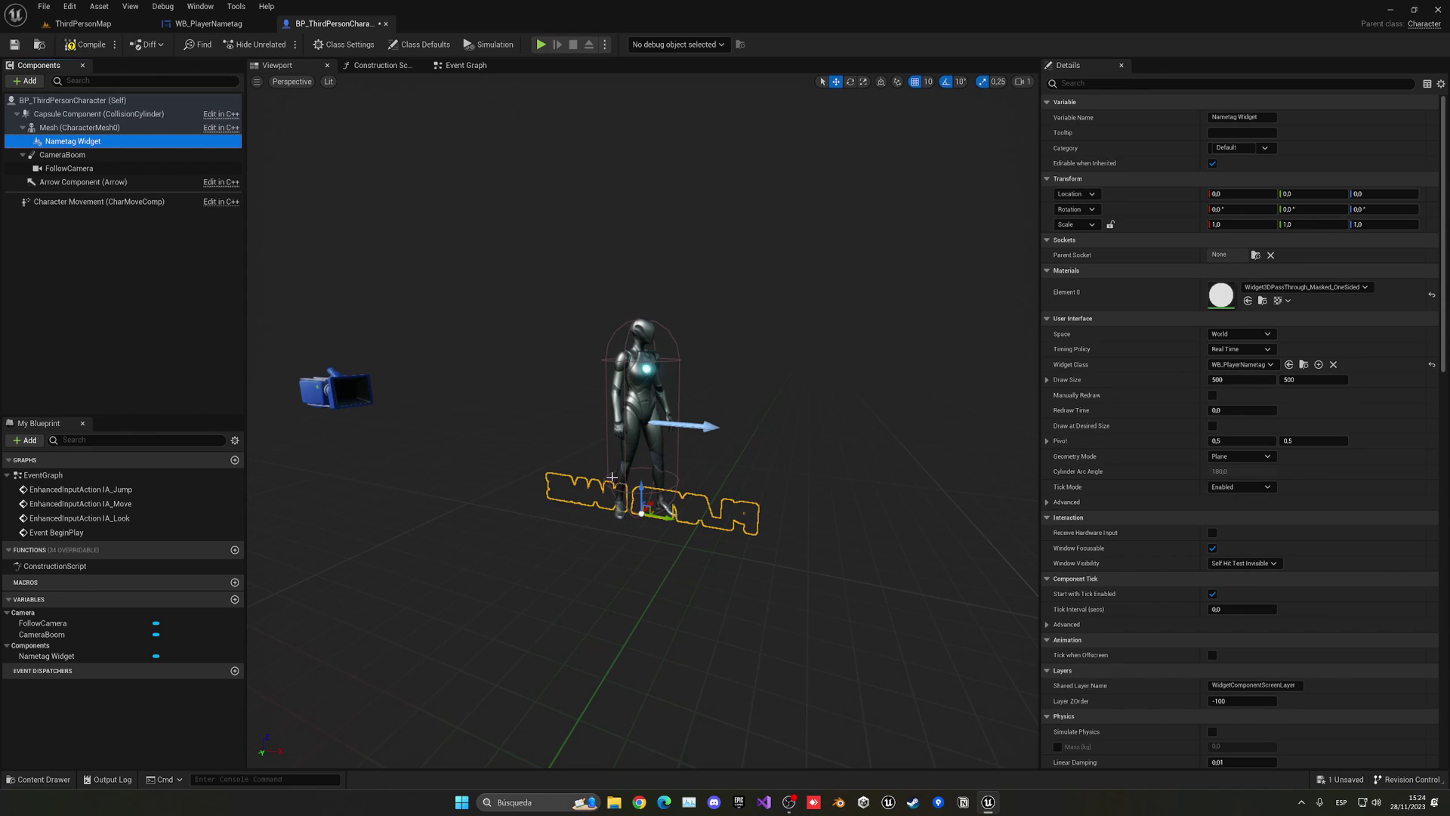
Raise the nametag above the character's head to Z 190 and rotate it about 90° around Z to face forward.
drag(631, 490, 737, 305)
key(e)
key(w)
right_drag(737, 305, 649, 306)
key(d)
mouse_move(730, 333)
right_down()
mouse_move(642, 317)
mouse_move(665, 354)
mouse_move(731, 334)
right_up()
key(w)
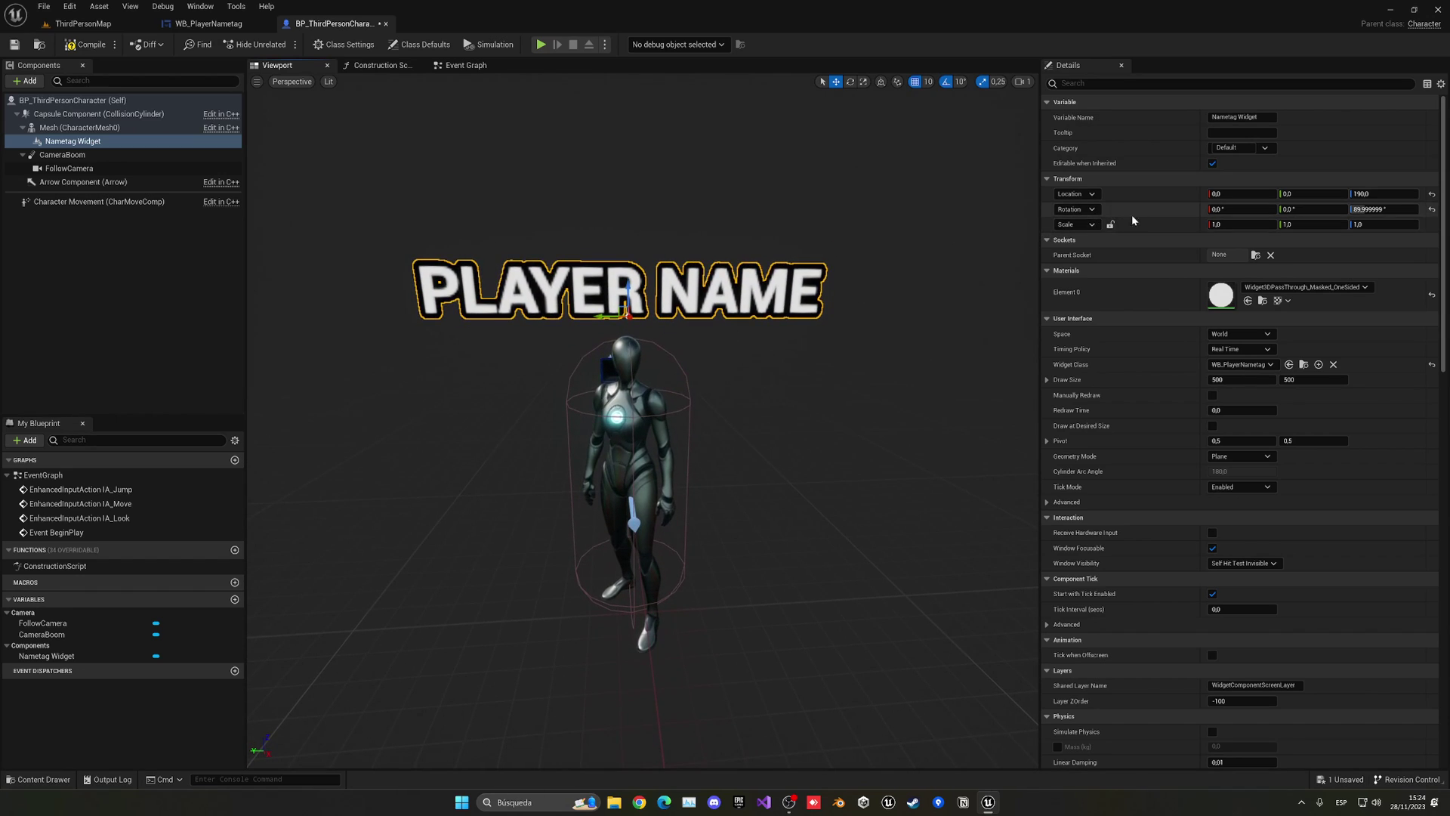
Lock the nametag's scale proportions and scale it uniformly to 0.5.
click(1110, 224)
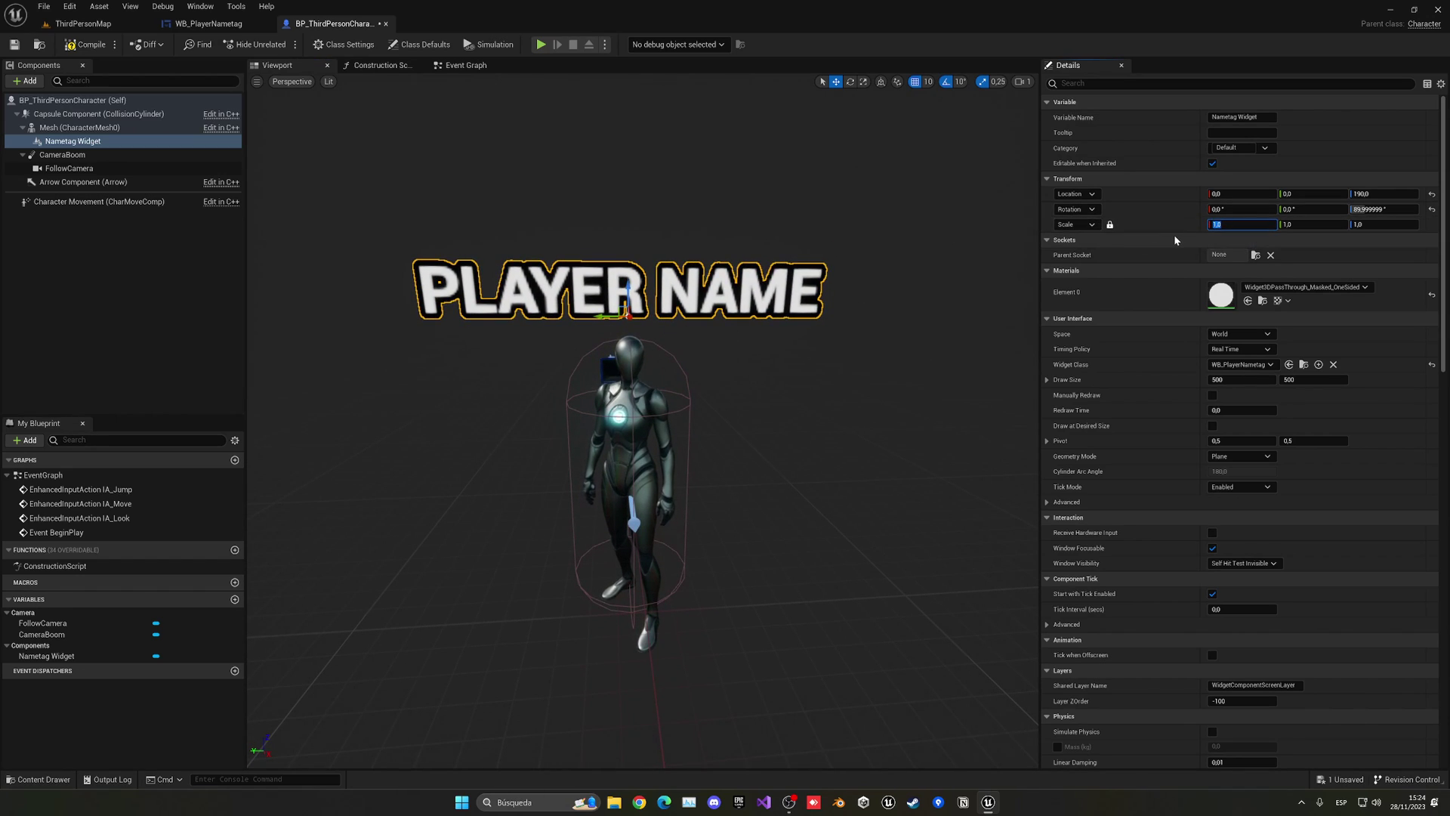
text(,7)
key(Return)
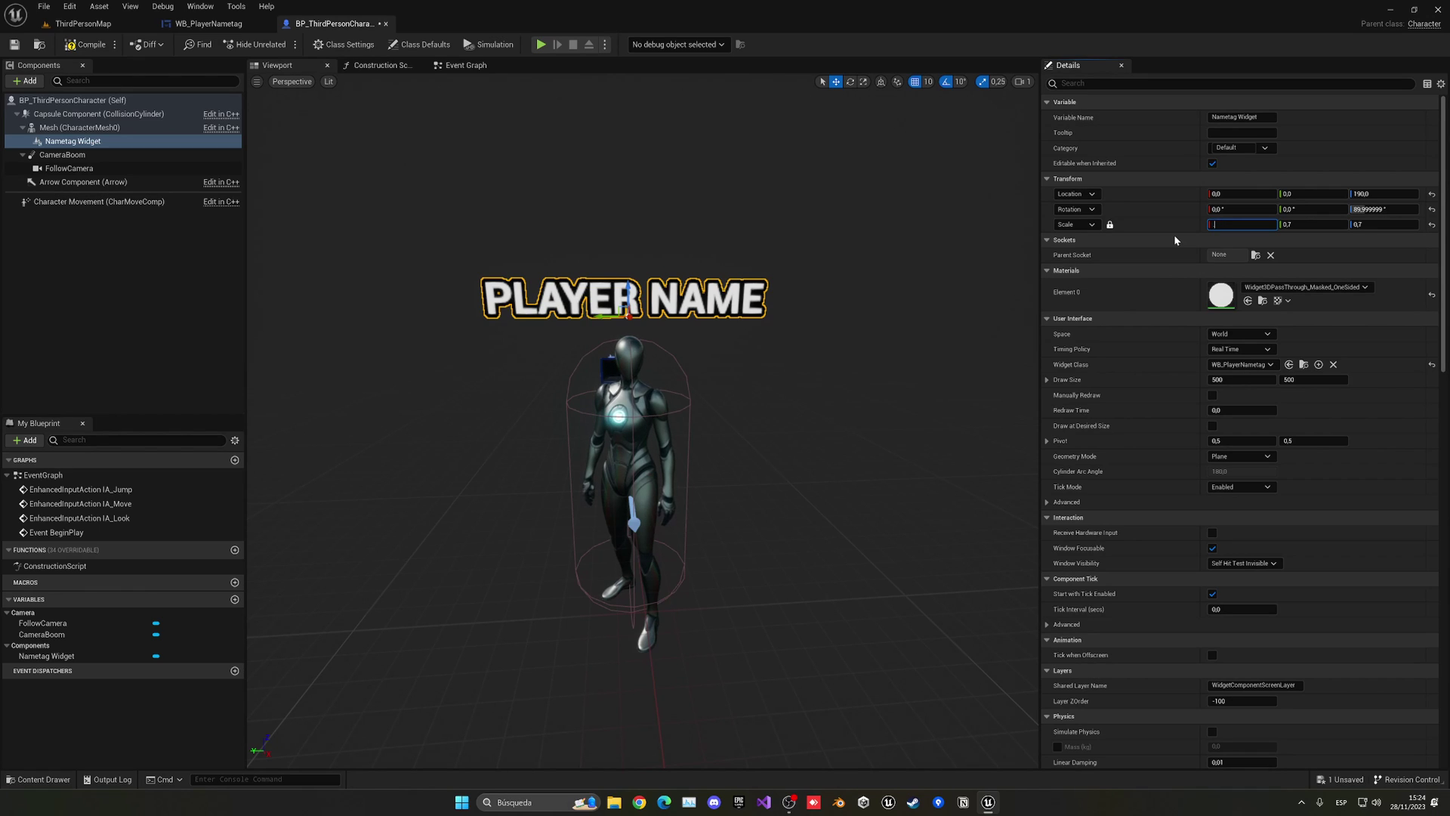
text(,5)
key(Return)
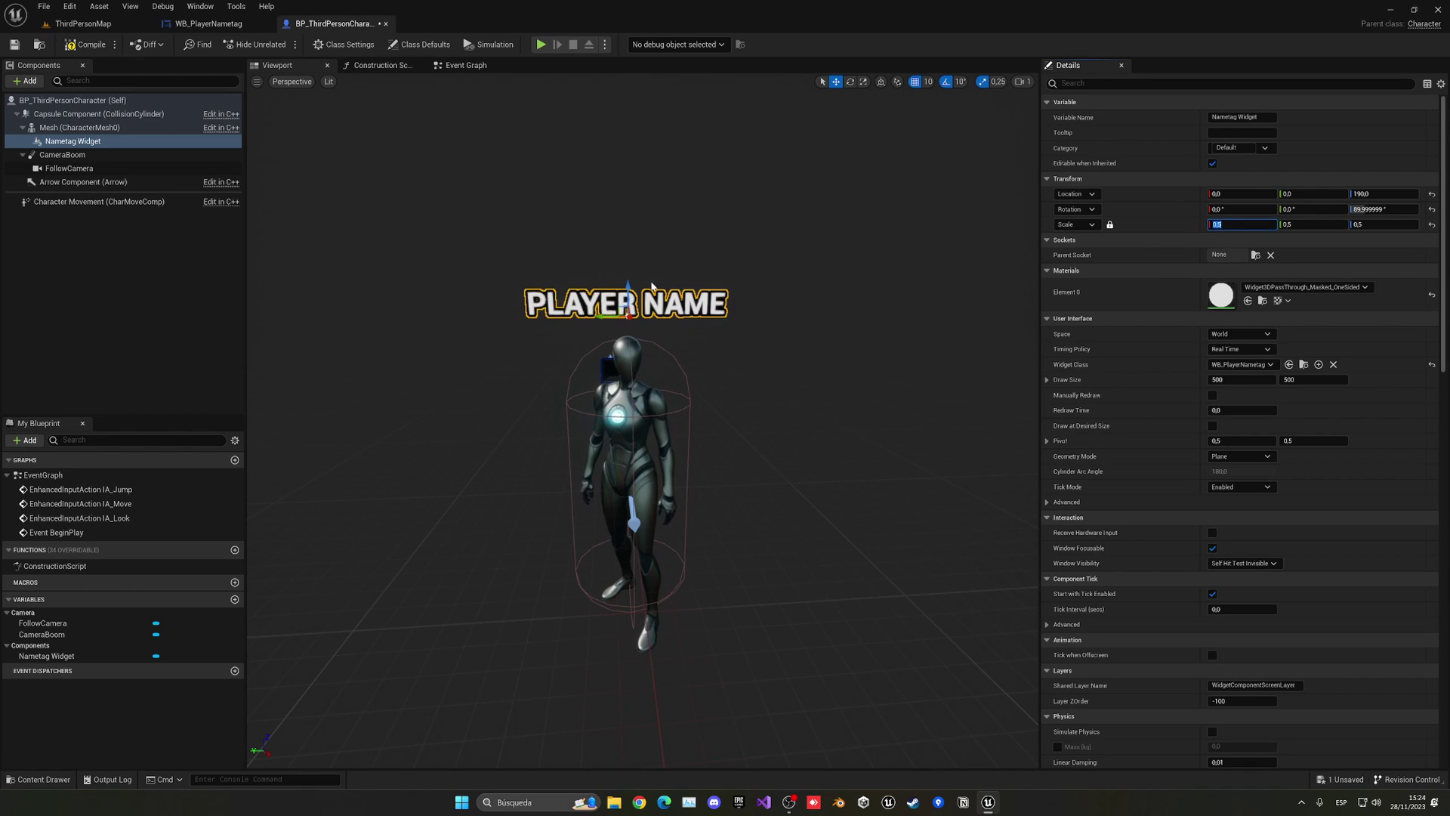
Lower the nametag to Z 185 using a grid snap of 5, and restore the snap size to 10.
drag(628, 296, 628, 315)
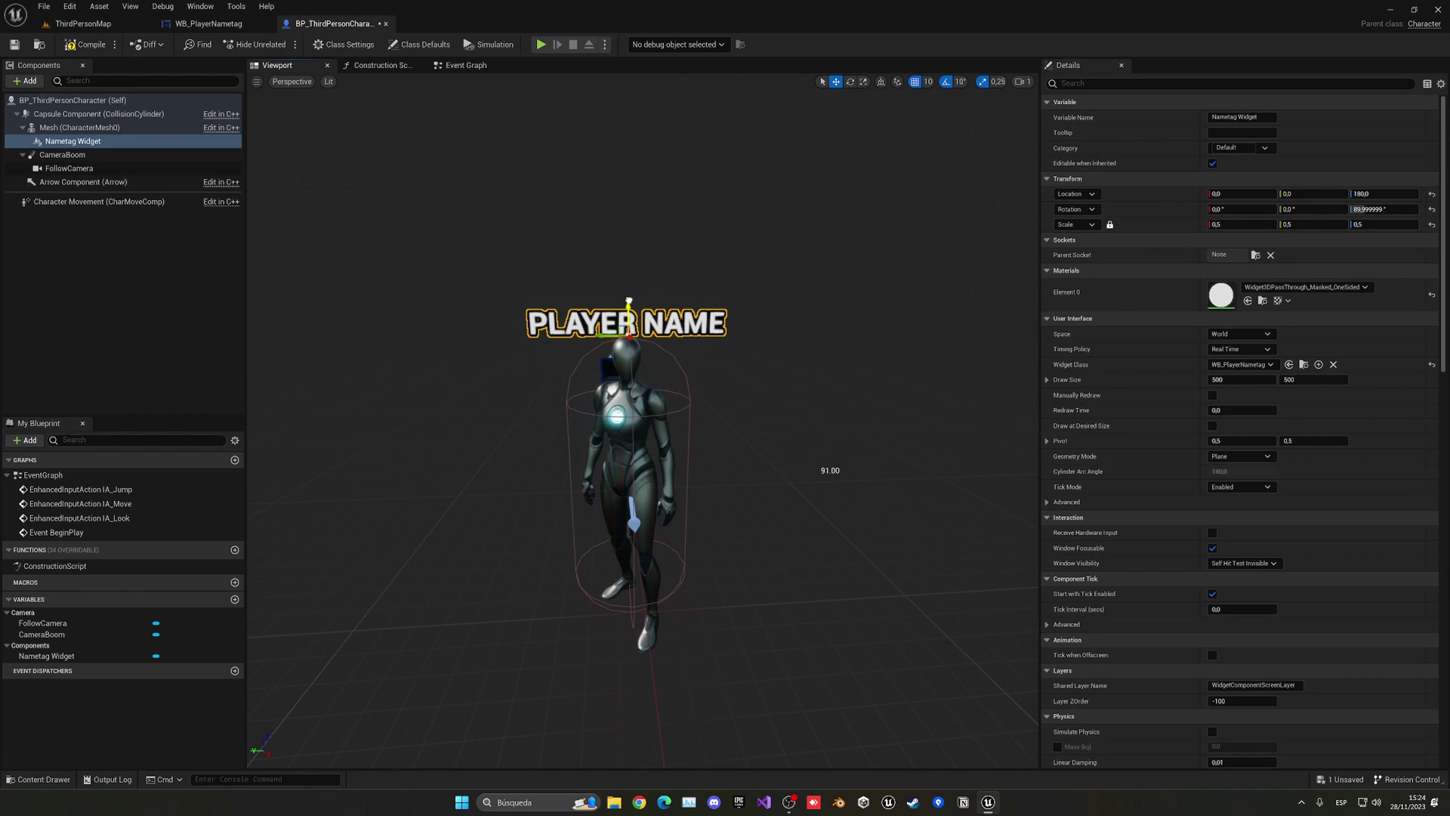
click(924, 83)
click(934, 110)
drag(627, 312, 626, 301)
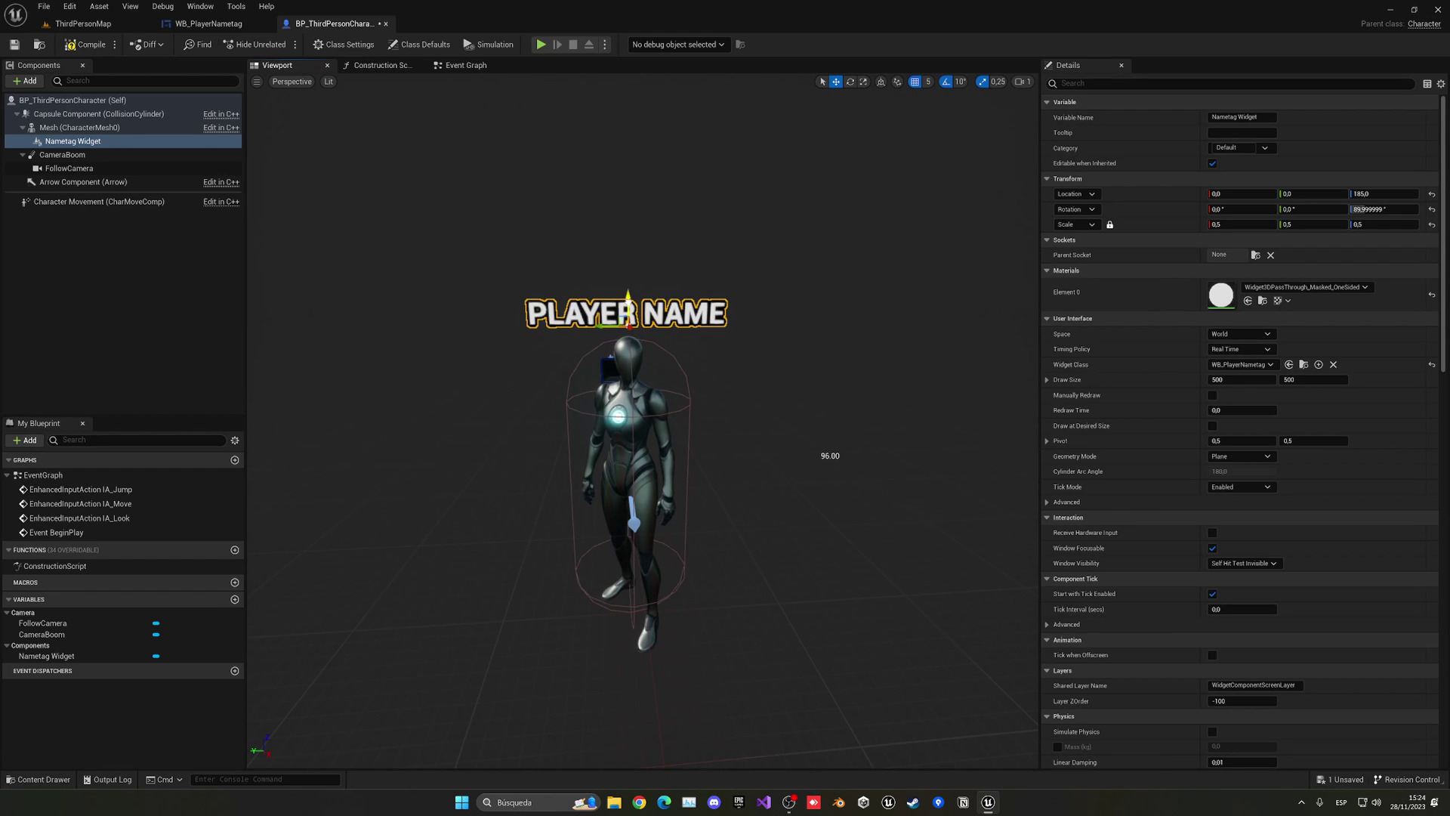
click(914, 85)
click(939, 131)
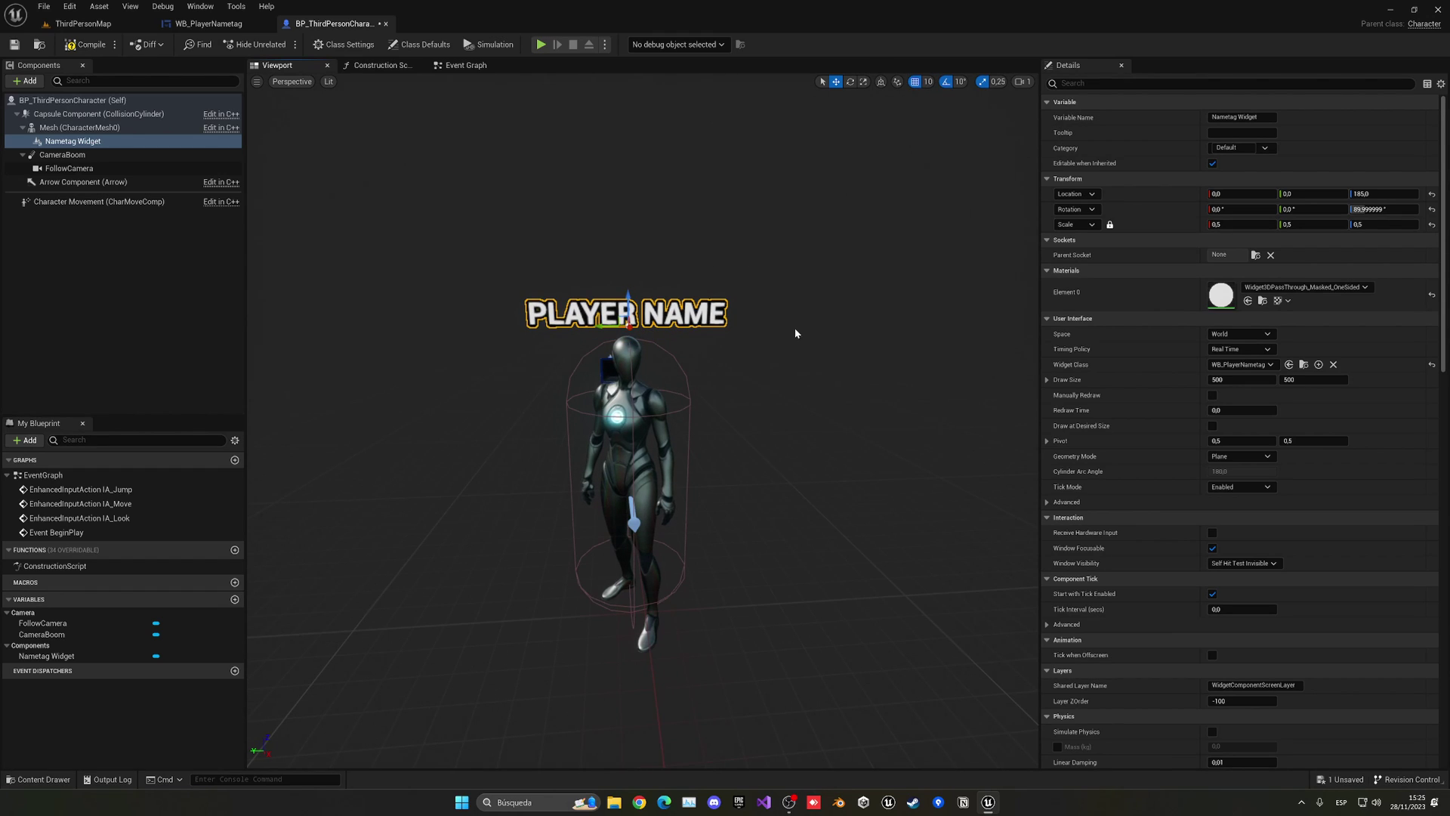
Set the nametag component's Space to Screen and save the character blueprint.
key(a)
mouse_move(581, 355)
right_down()
mouse_move(756, 354)
mouse_move(580, 354)
right_up()
key(d)
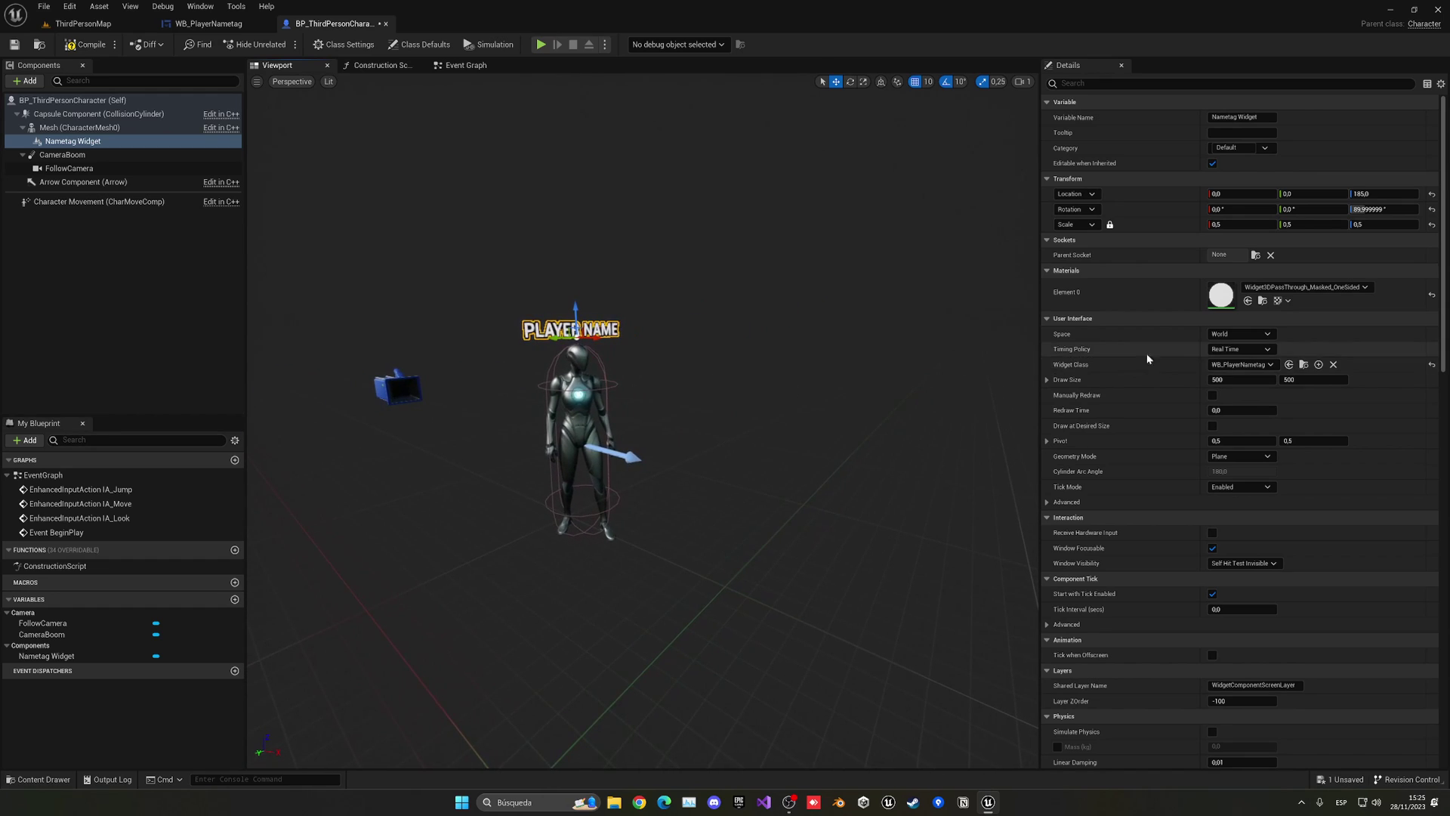
click(1248, 338)
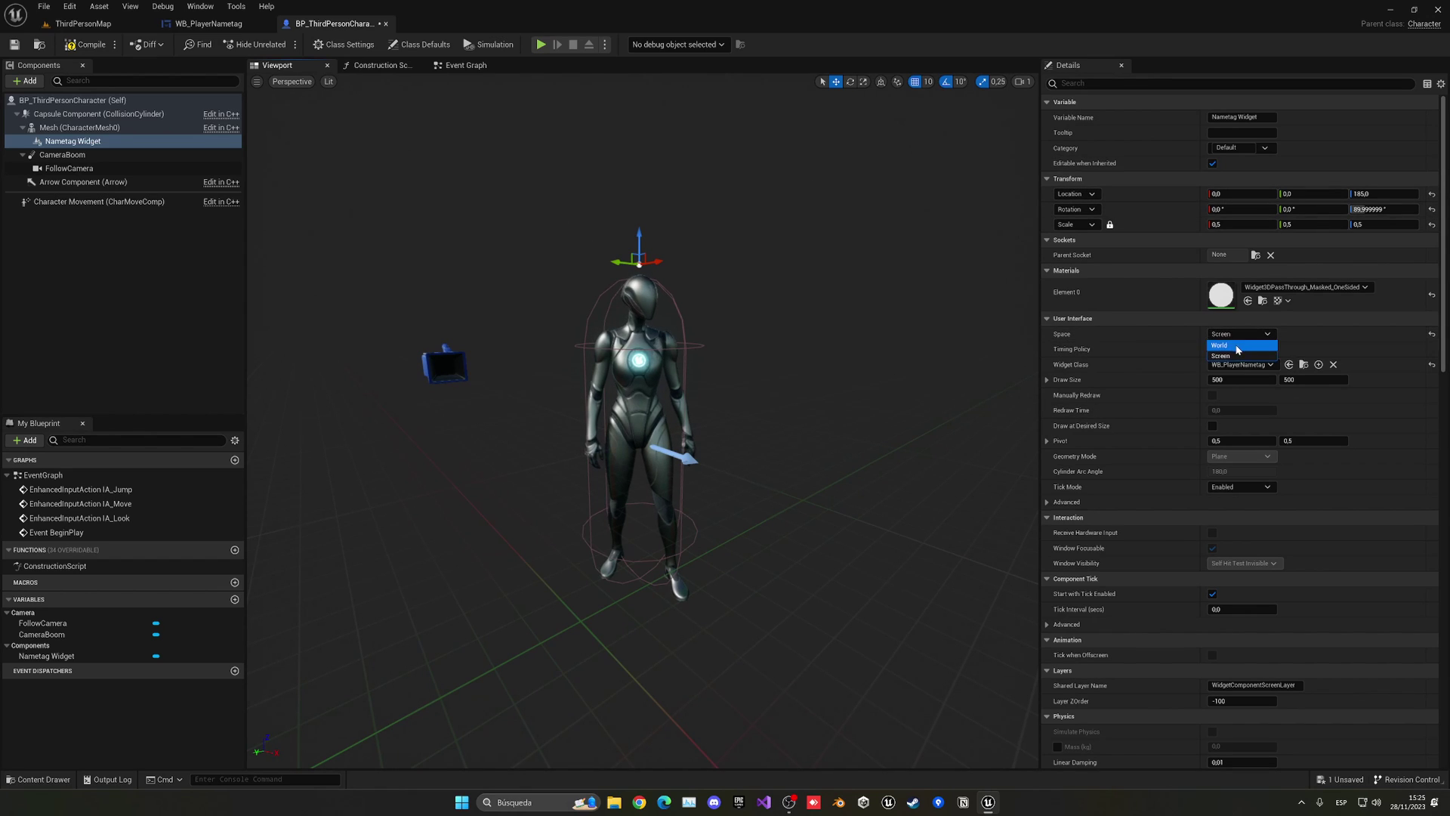
click(12, 49)
Play-test ThirdPersonMap, running the character around to check how the nametag displays from different angles, and stop the session.
click(75, 24)
click(253, 43)
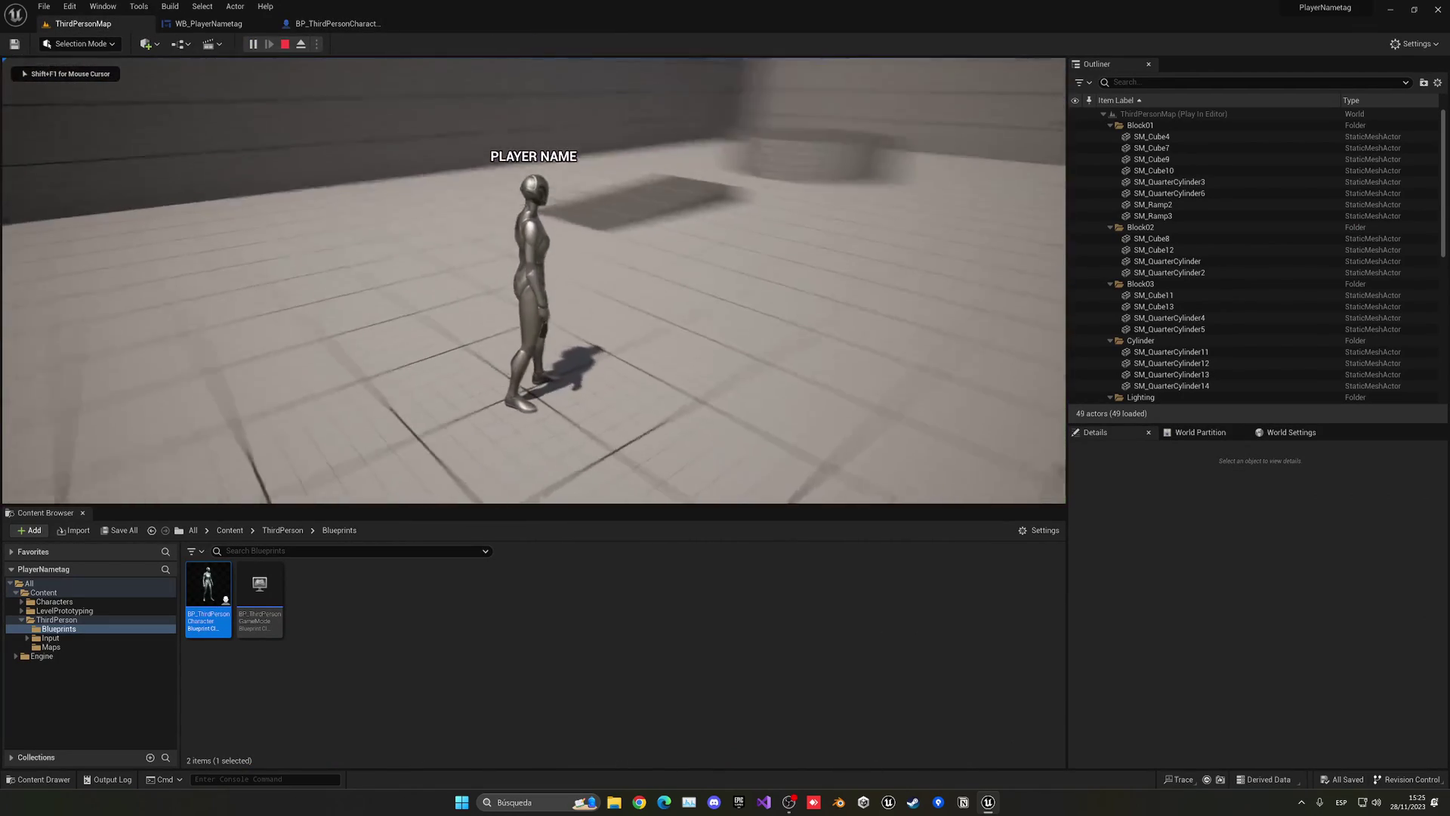
key(w)
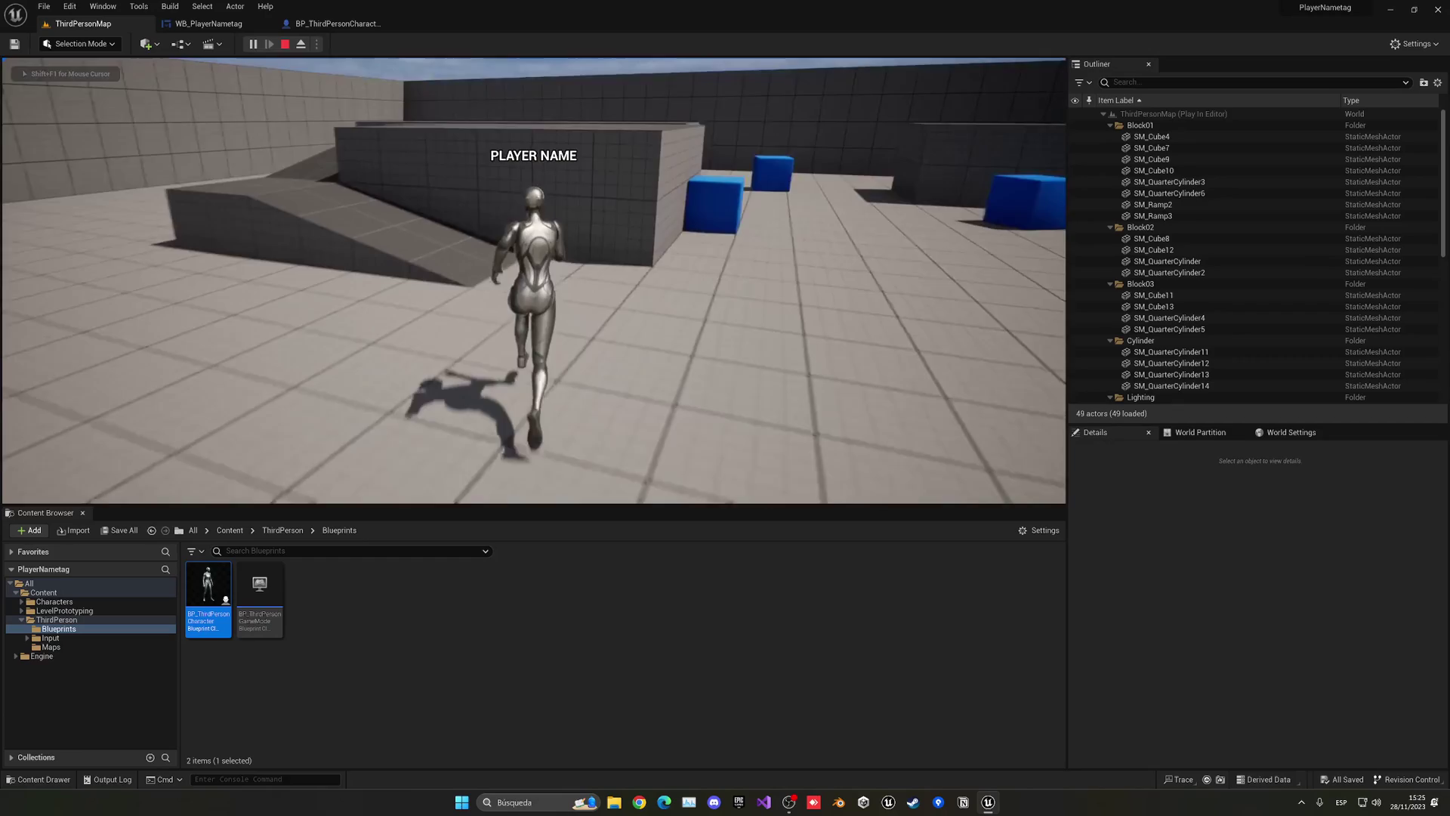
key(a)
key(s)
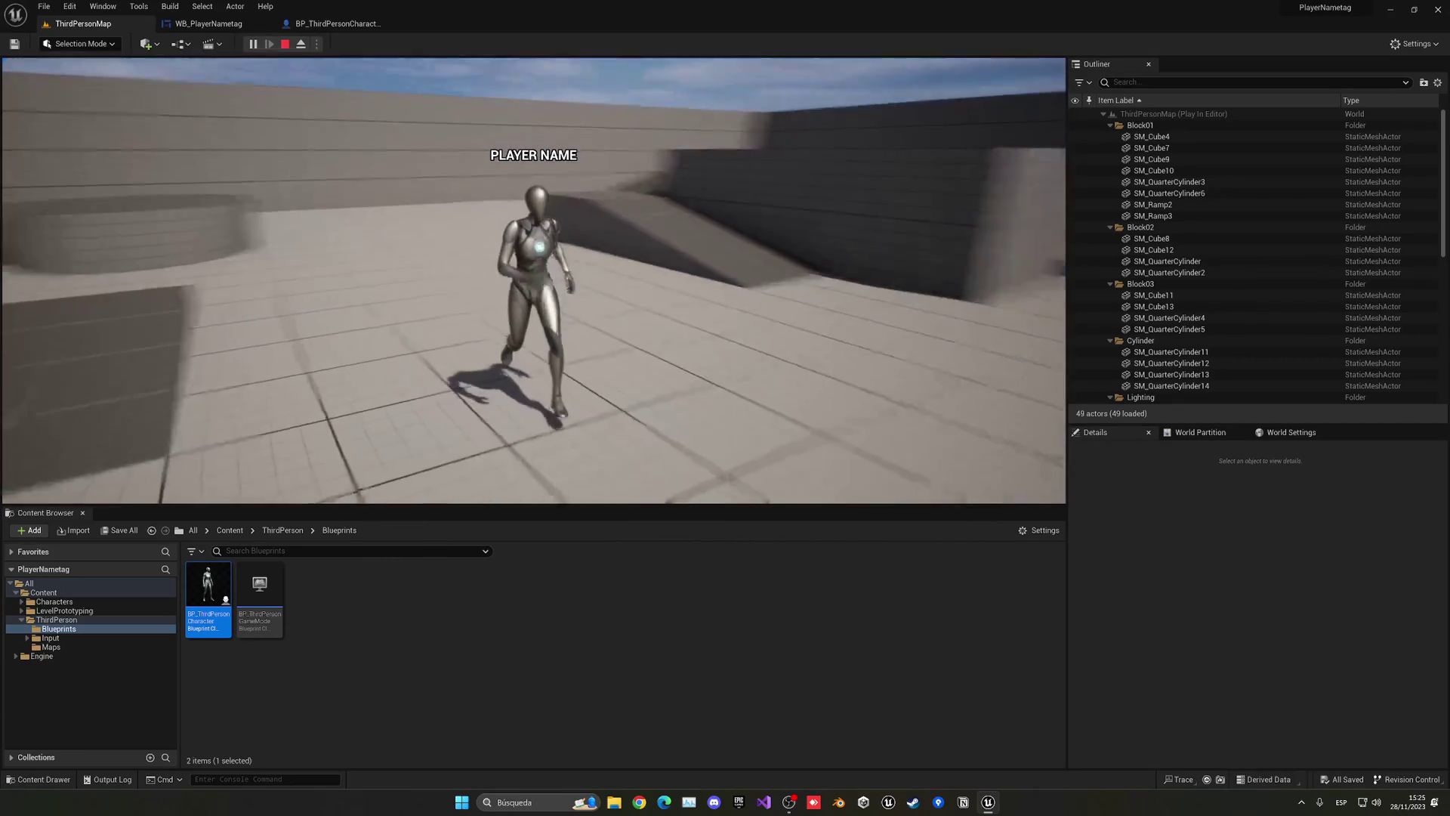
key(d)
key(w)
key(s)
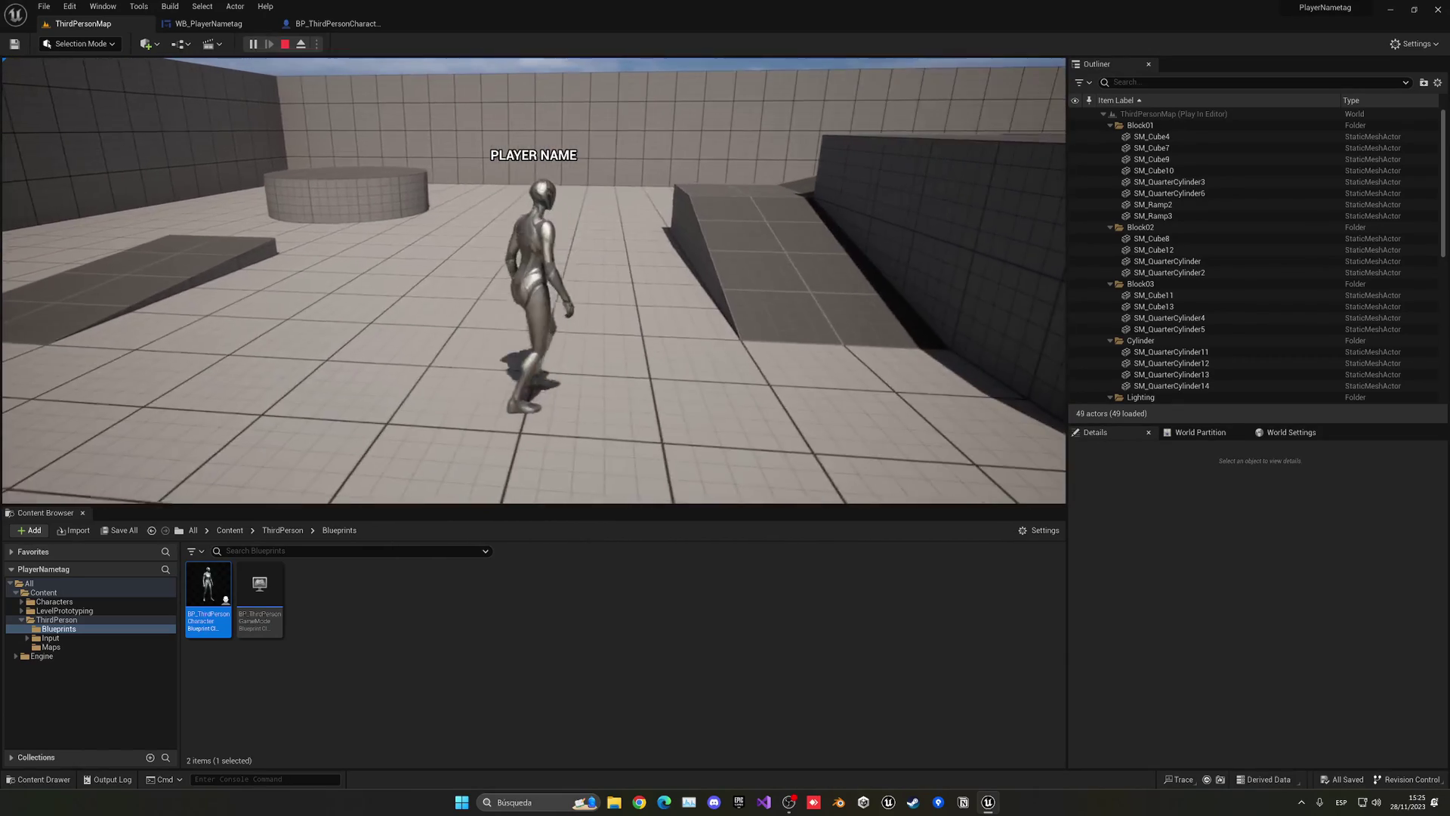
key(Escape)
Back in the character blueprint, set the nametag's Space to World and attach it to the mesh's head bone.
click(336, 24)
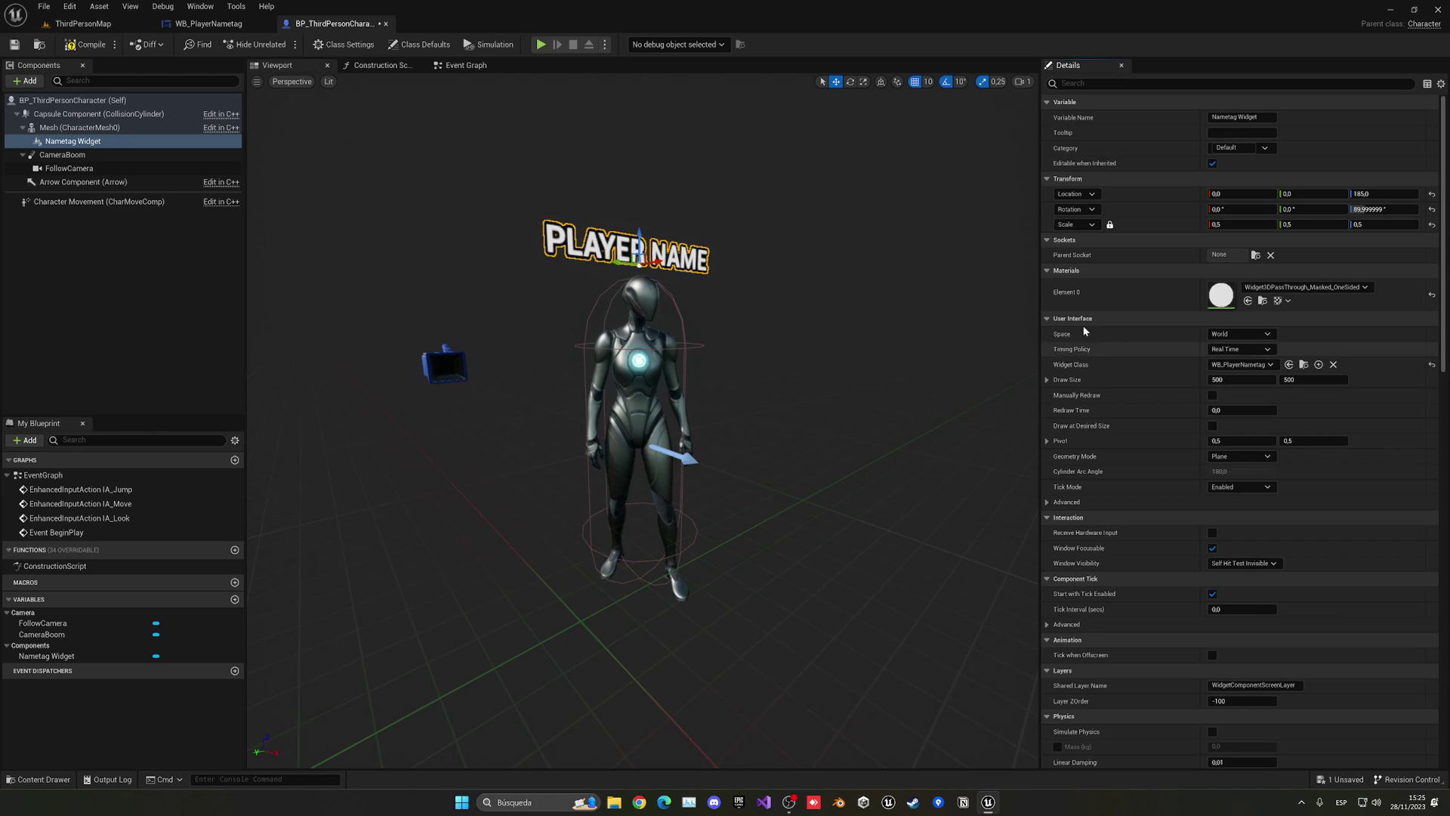
click(1255, 255)
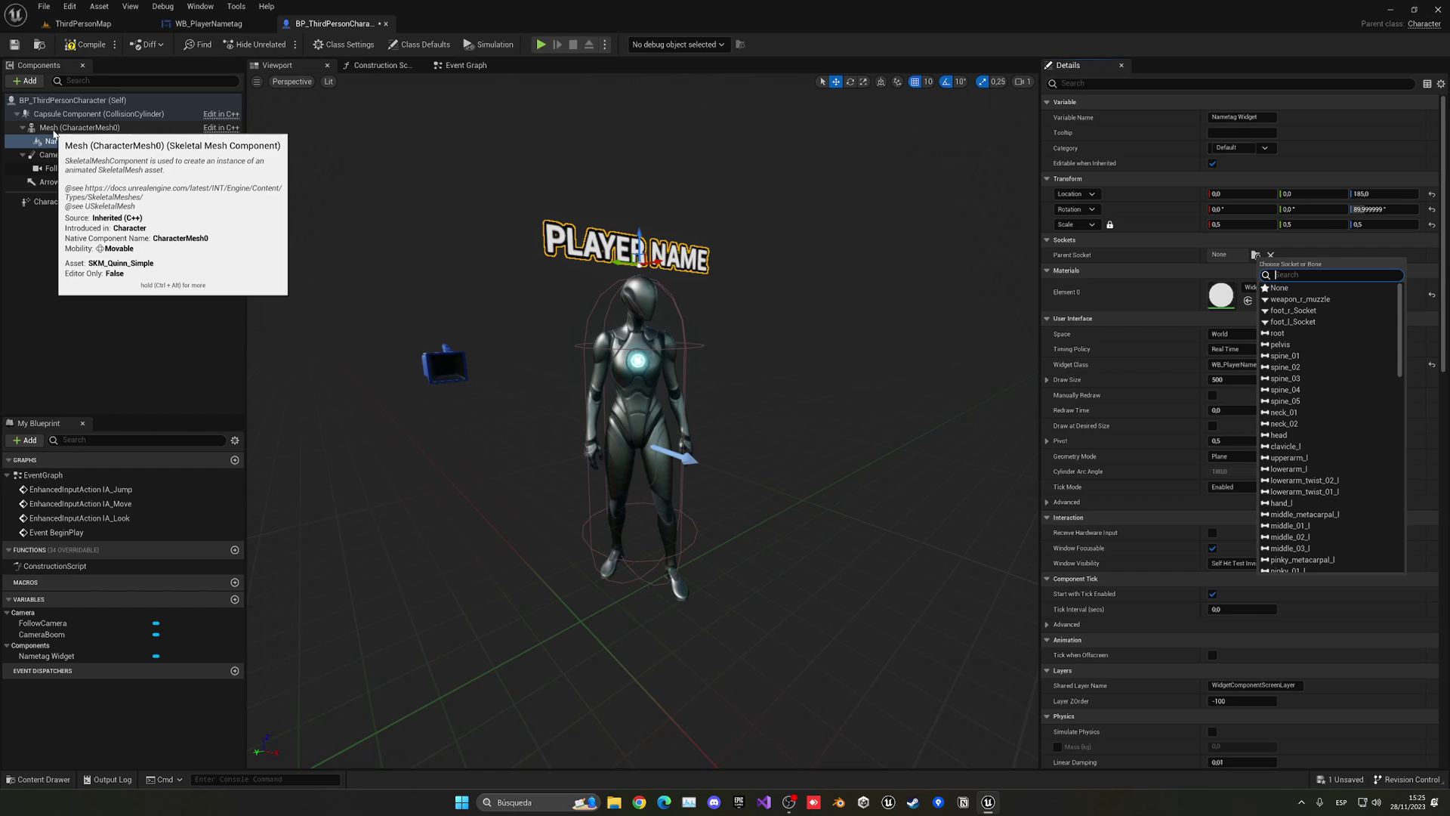
text(head)
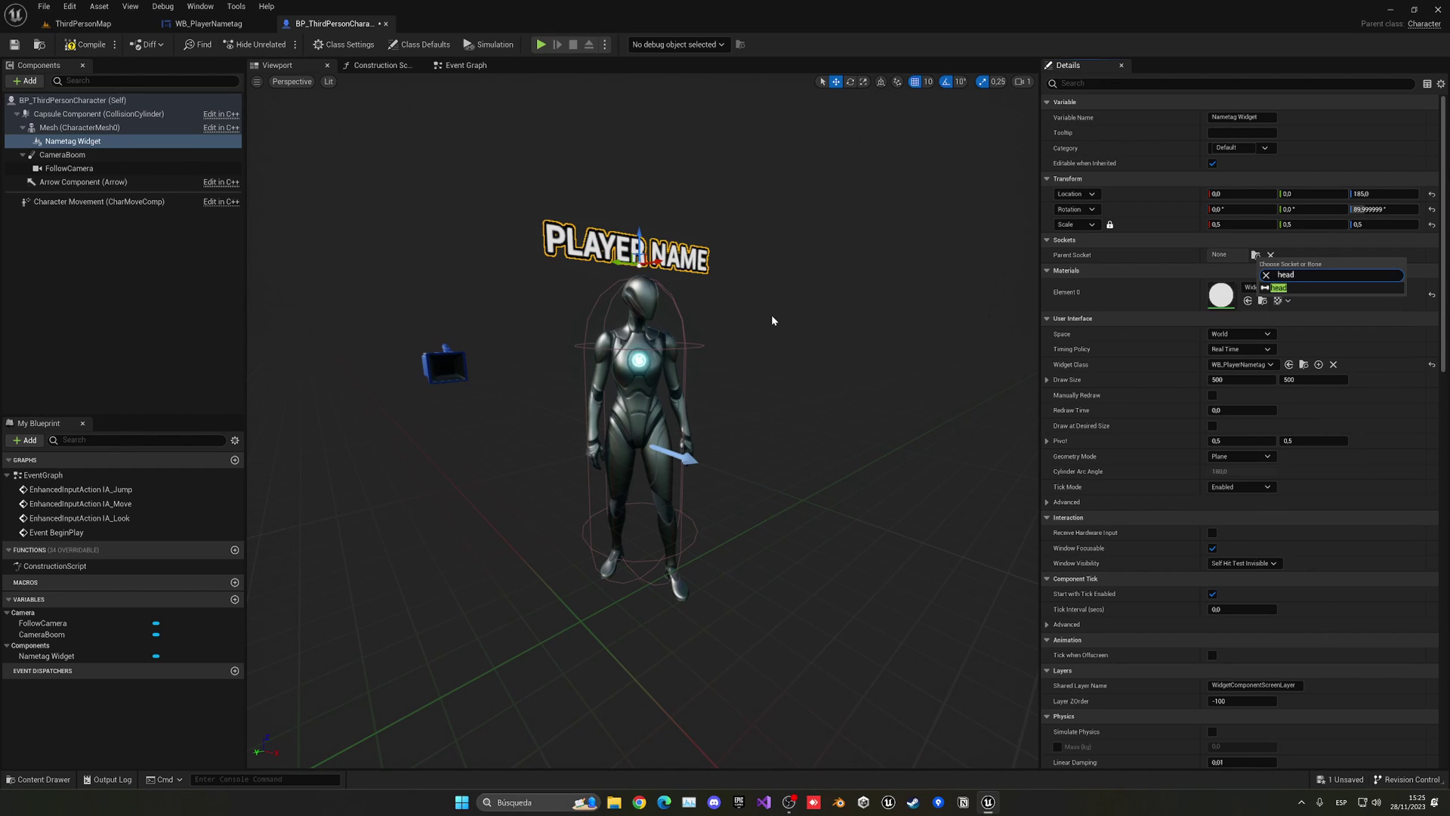
click(1294, 288)
Reset the nametag's location to its default origin on the head bone.
right_drag(830, 340, 786, 332)
right_drag(906, 302, 823, 302)
click(1432, 194)
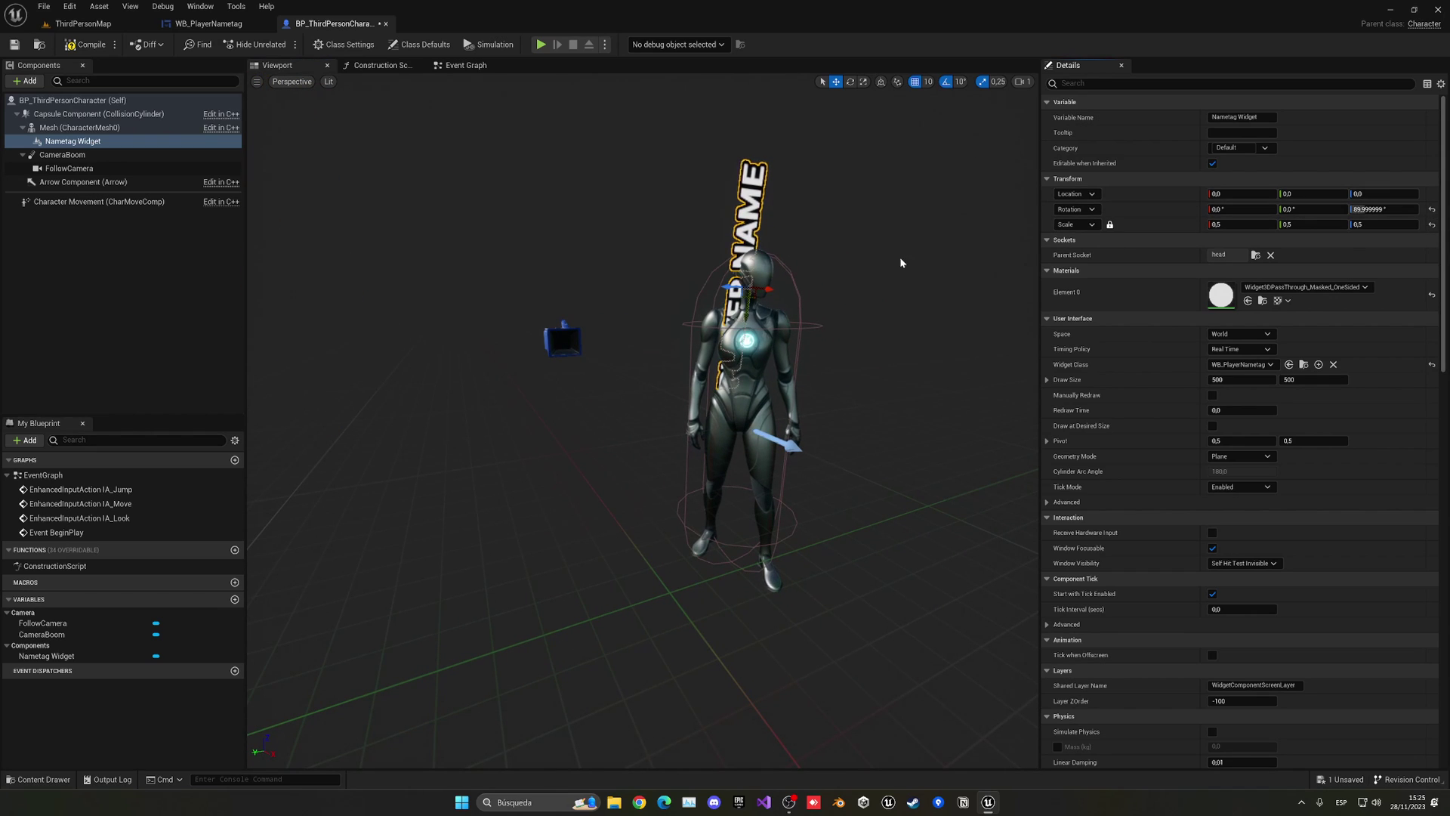
Rotate the nametag to -90° on X and about 90° on Z so its text reads horizontally across the character's head.
right_drag(901, 262, 937, 355)
scroll(582, 252, up, 4)
key(e)
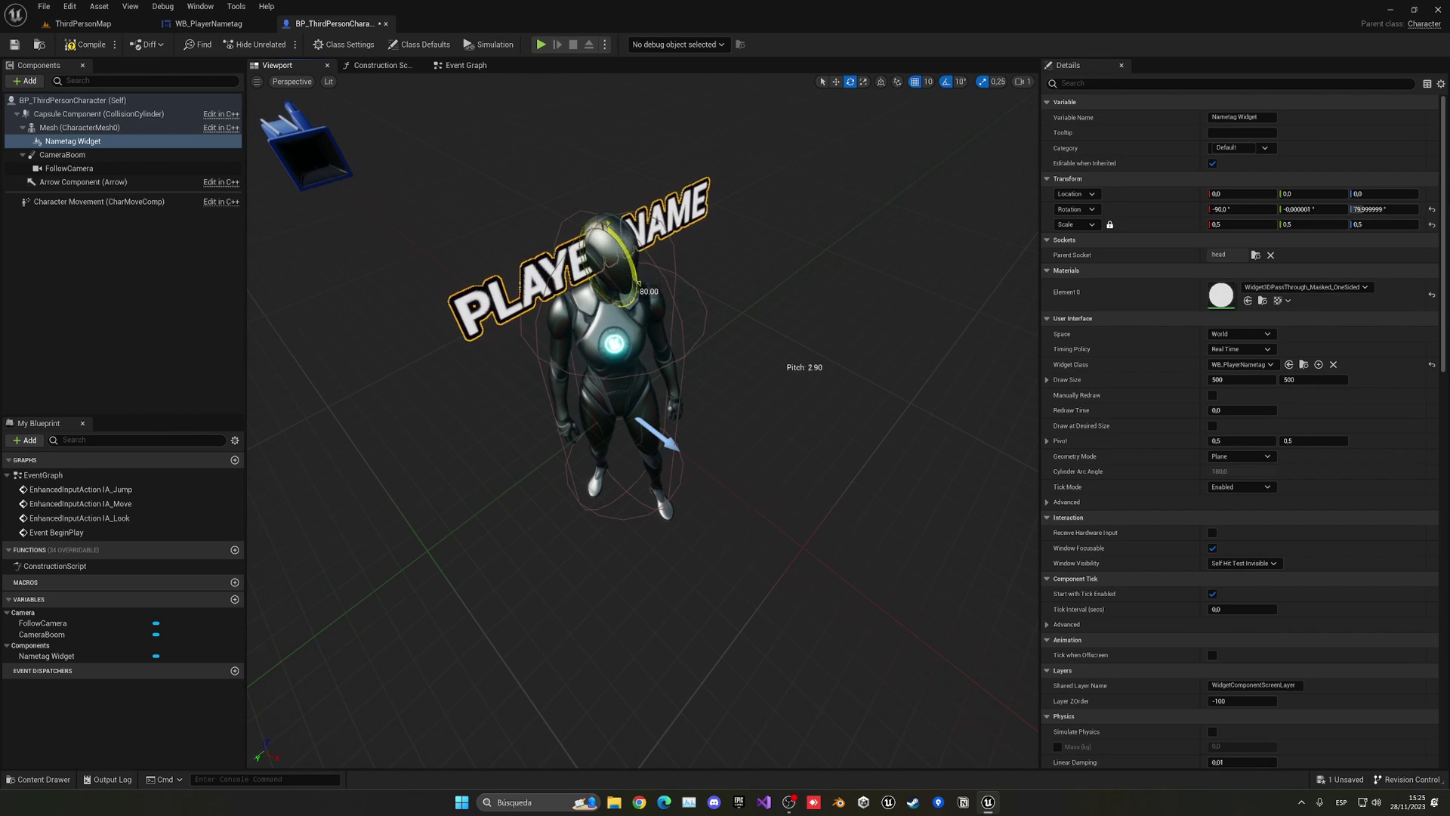
drag(637, 284, 639, 291)
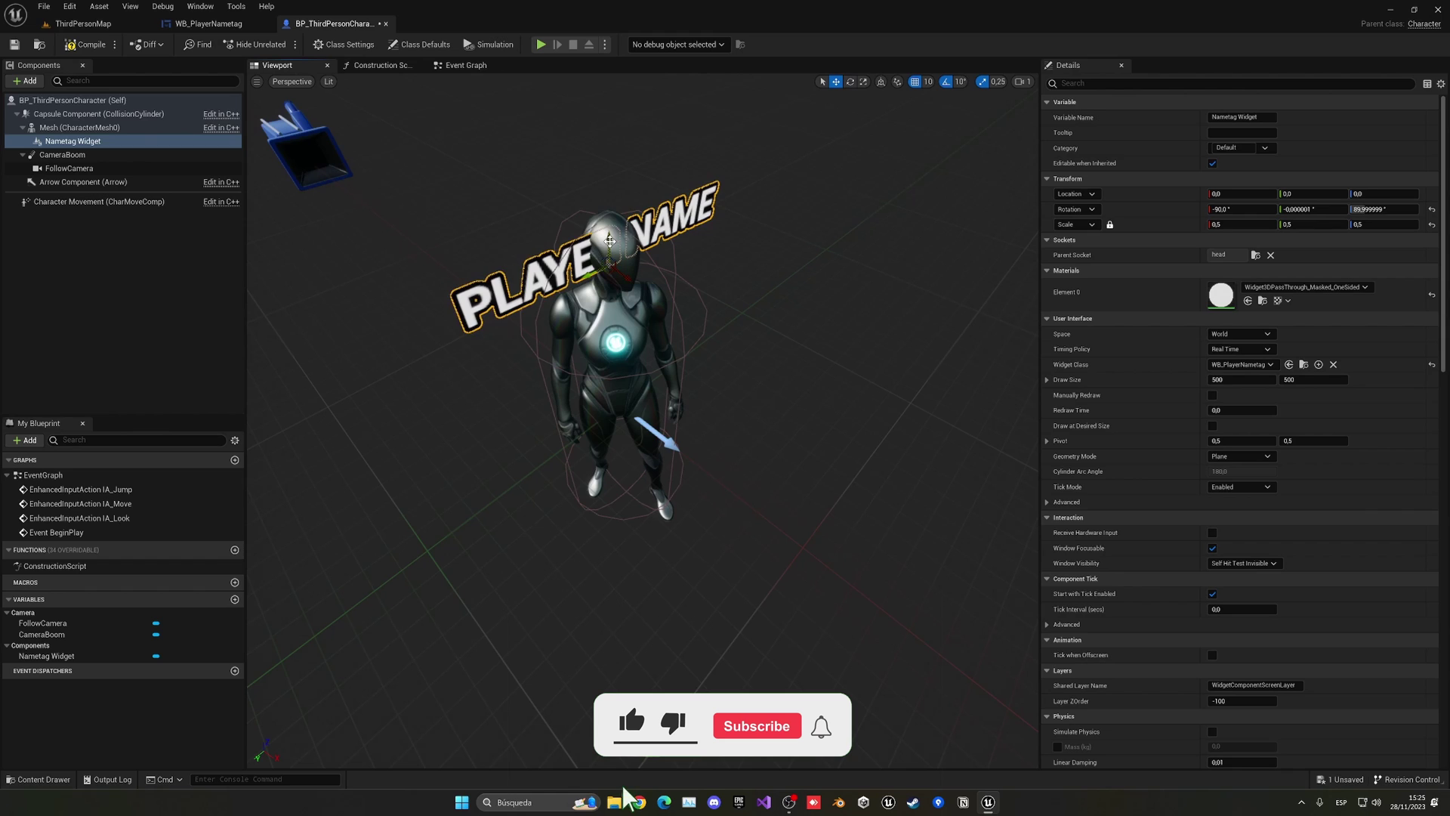
Raise the nametag above the character's head to an X location of 30.
drag(609, 241, 609, 151)
right_drag(608, 151, 609, 106)
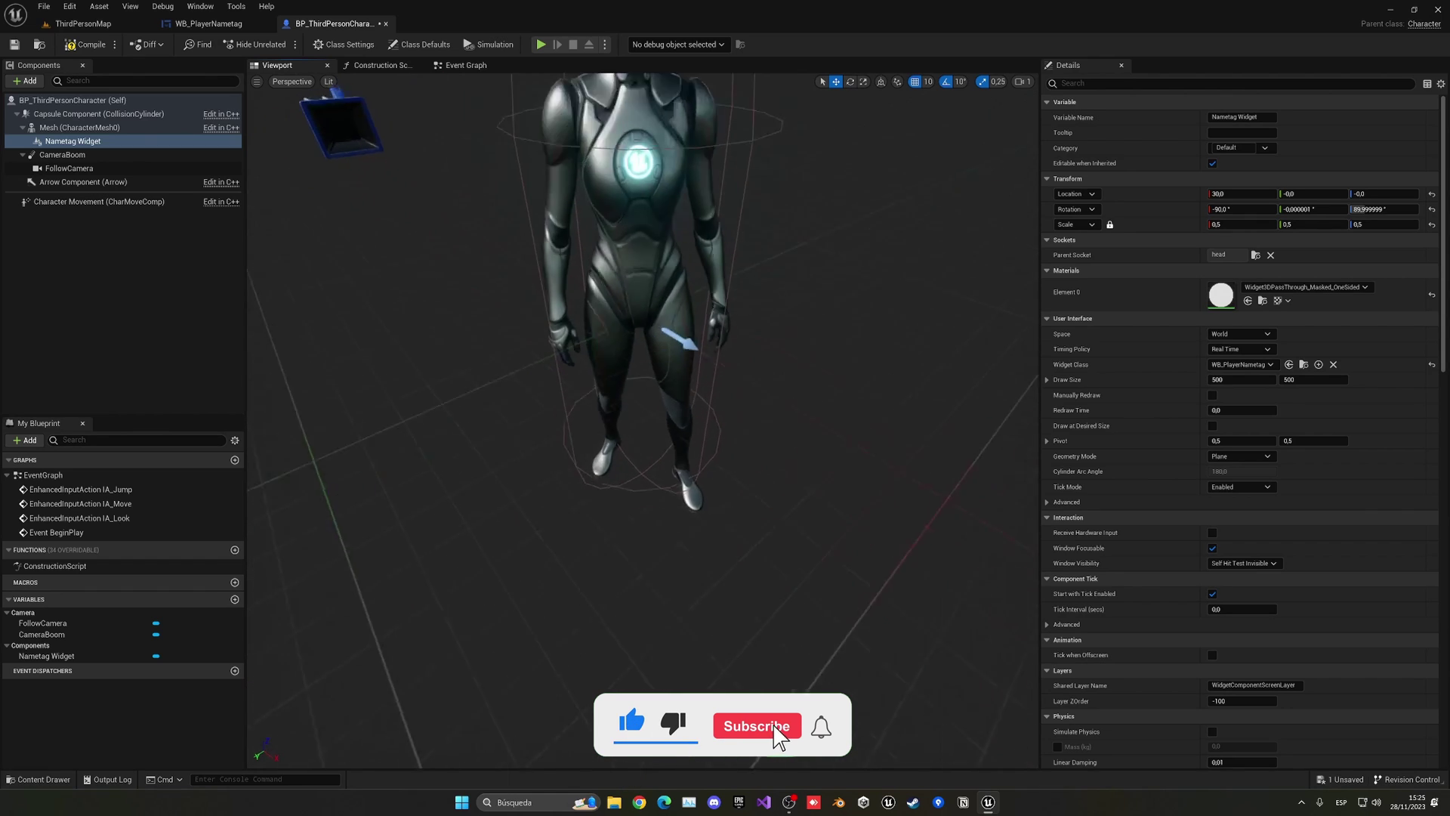
scroll(642, 419, down, 5)
right_click(1228, 335)
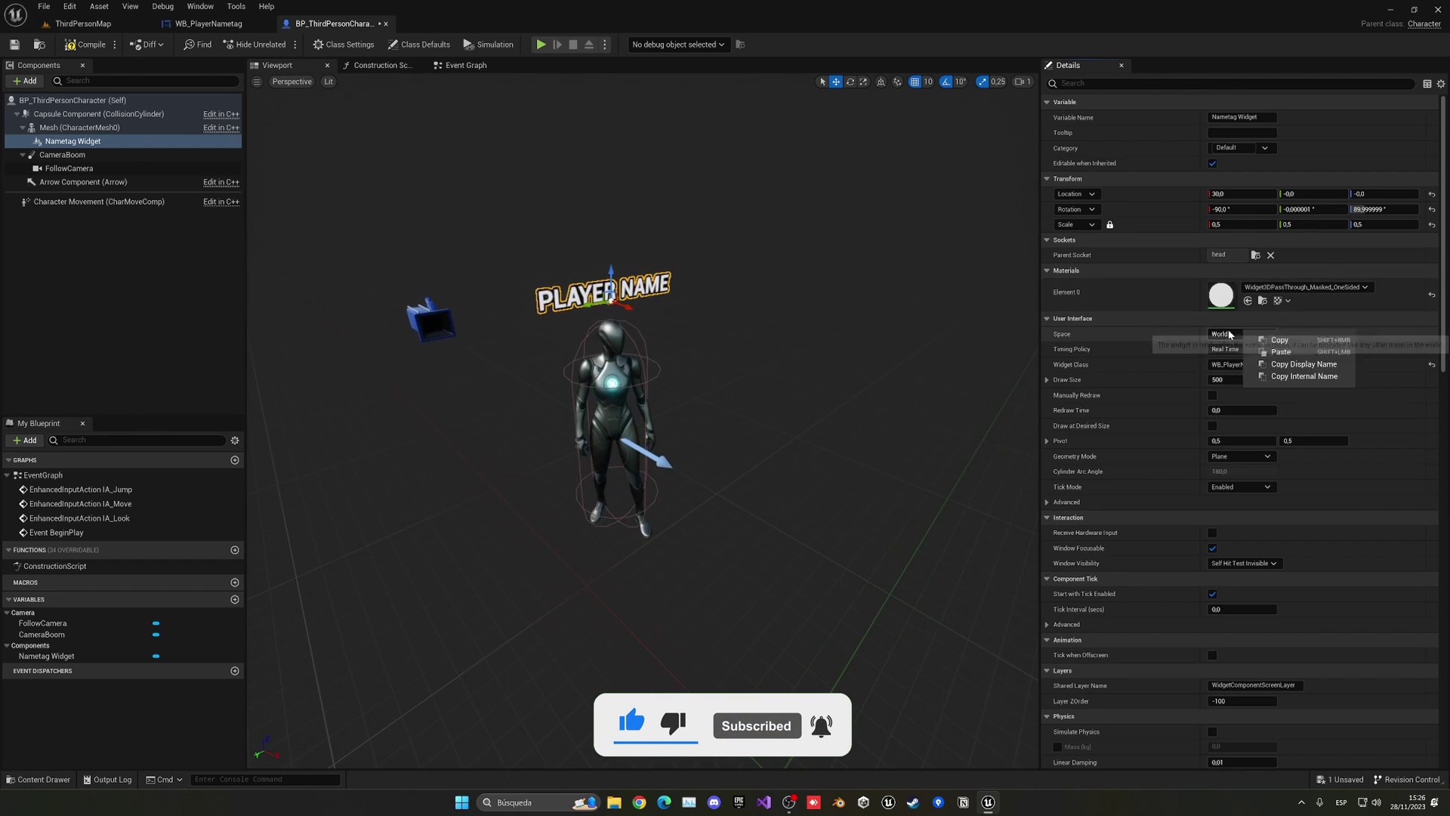
right_drag(1013, 345, 929, 317)
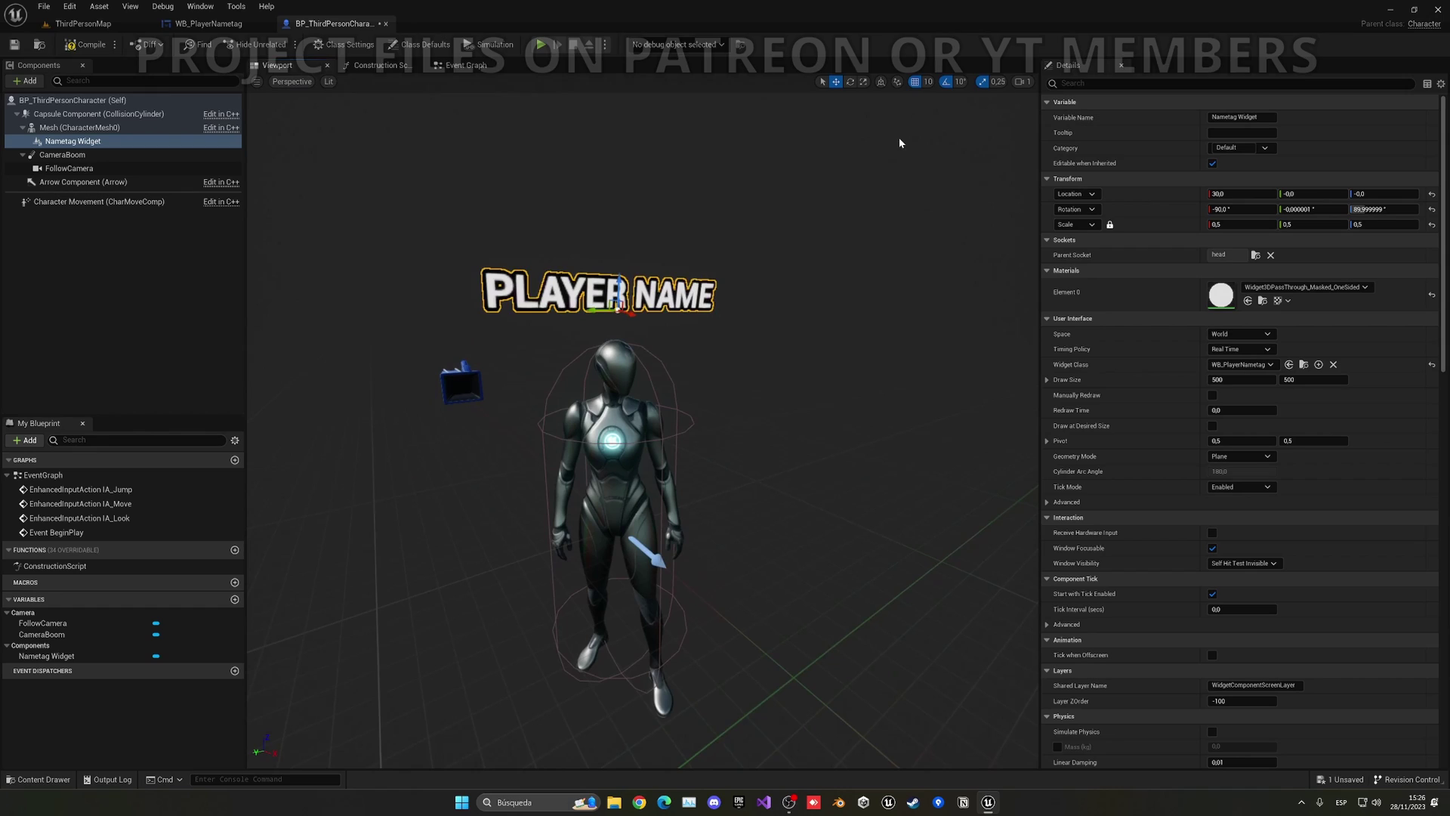
Using a grid snap of 5, lower the nametag to an X location of 20, and restore the snap to 10.
click(927, 82)
click(949, 125)
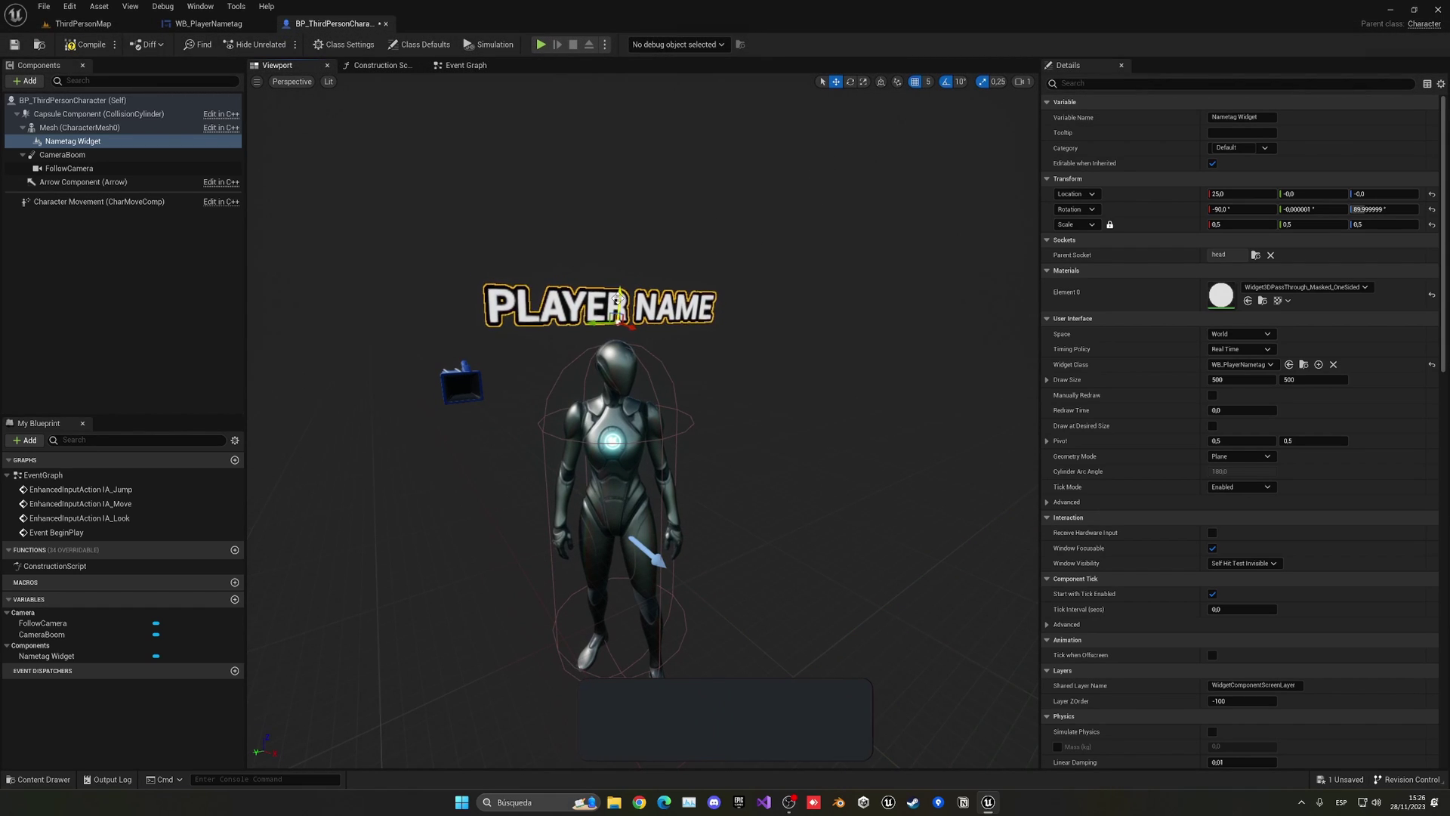
click(928, 82)
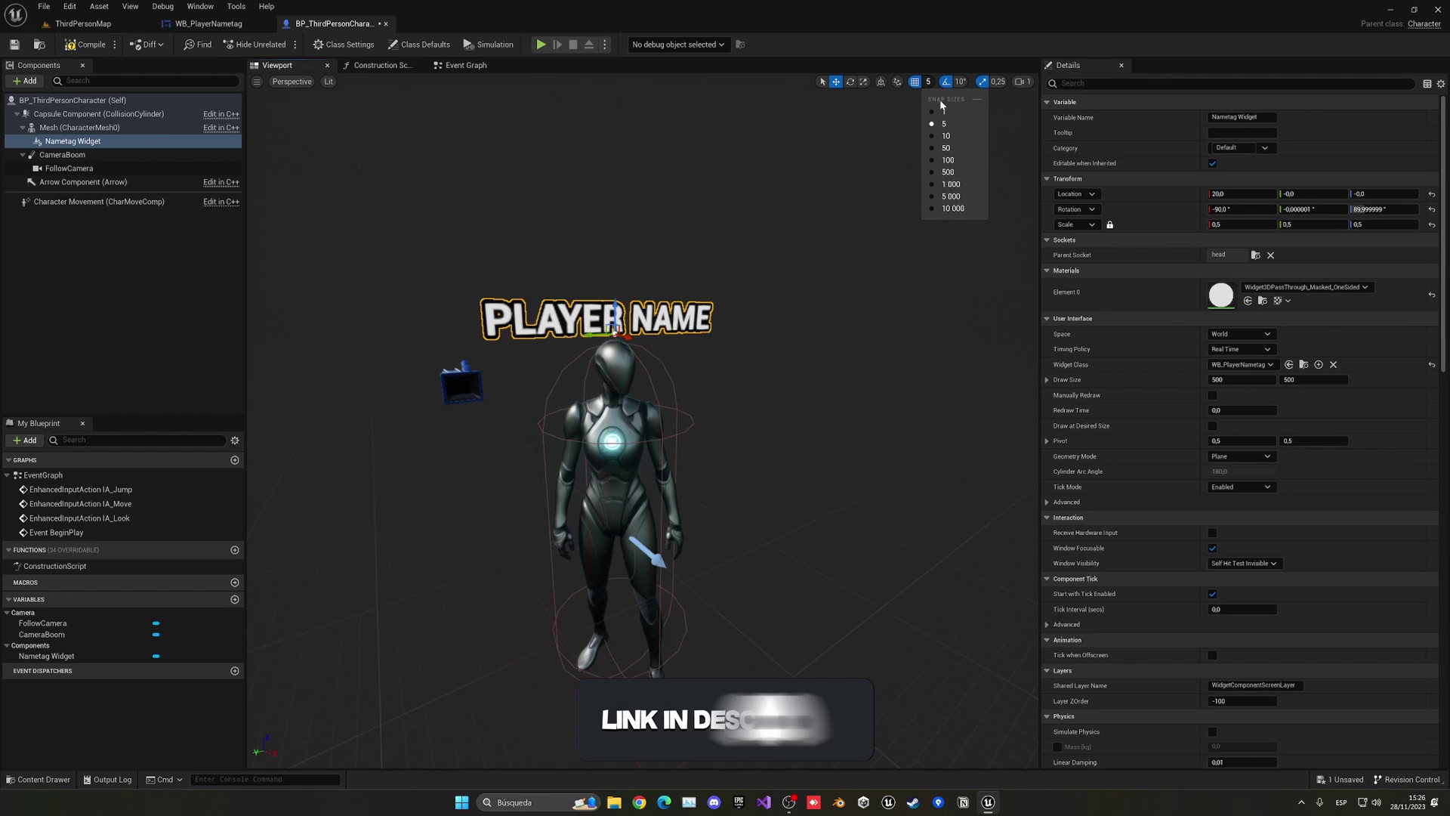
click(944, 139)
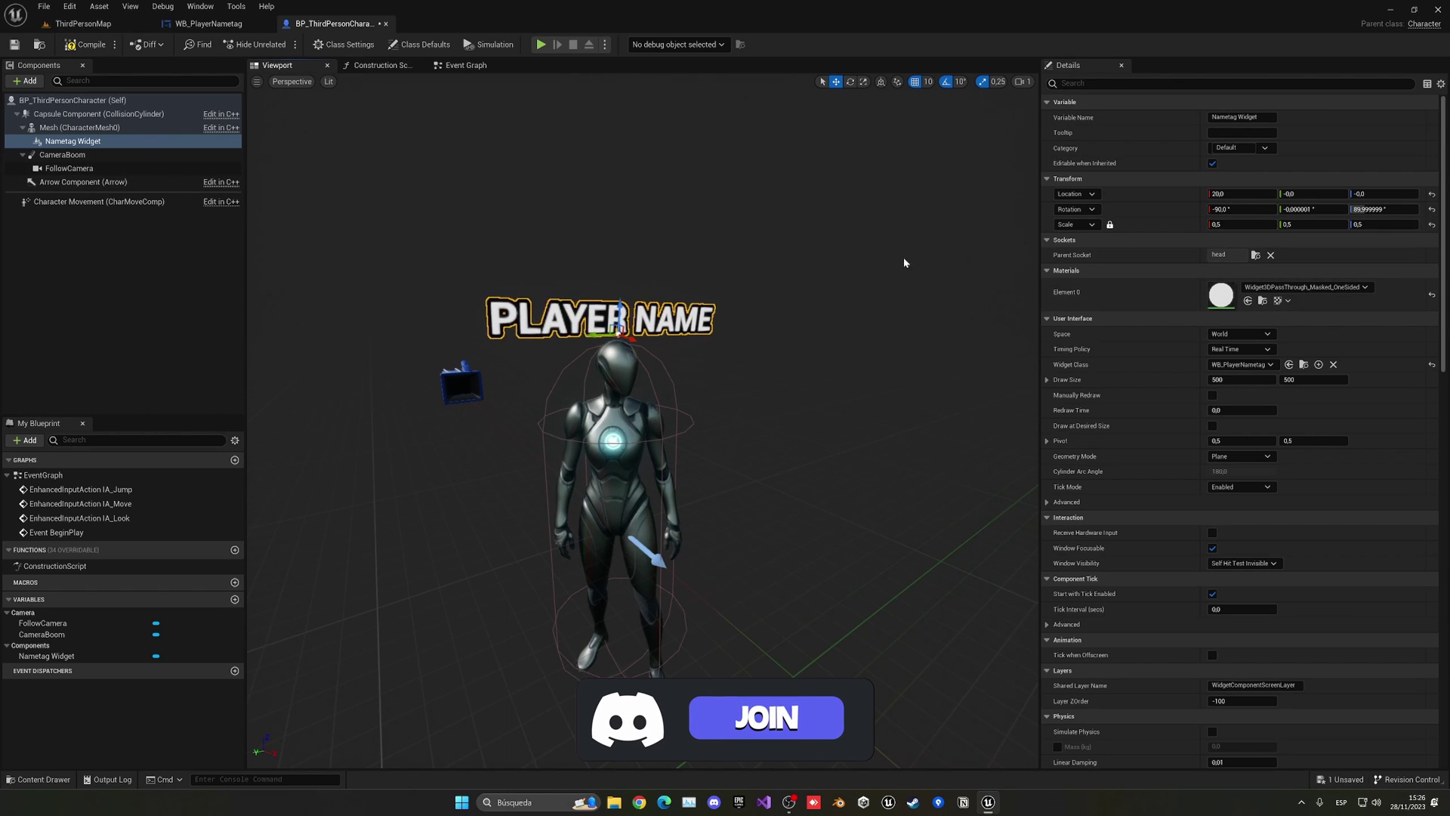
Play-test ThirdPersonMap, running and jumping with the character to check how the nametag follows the head.
click(93, 27)
click(251, 44)
key(w)
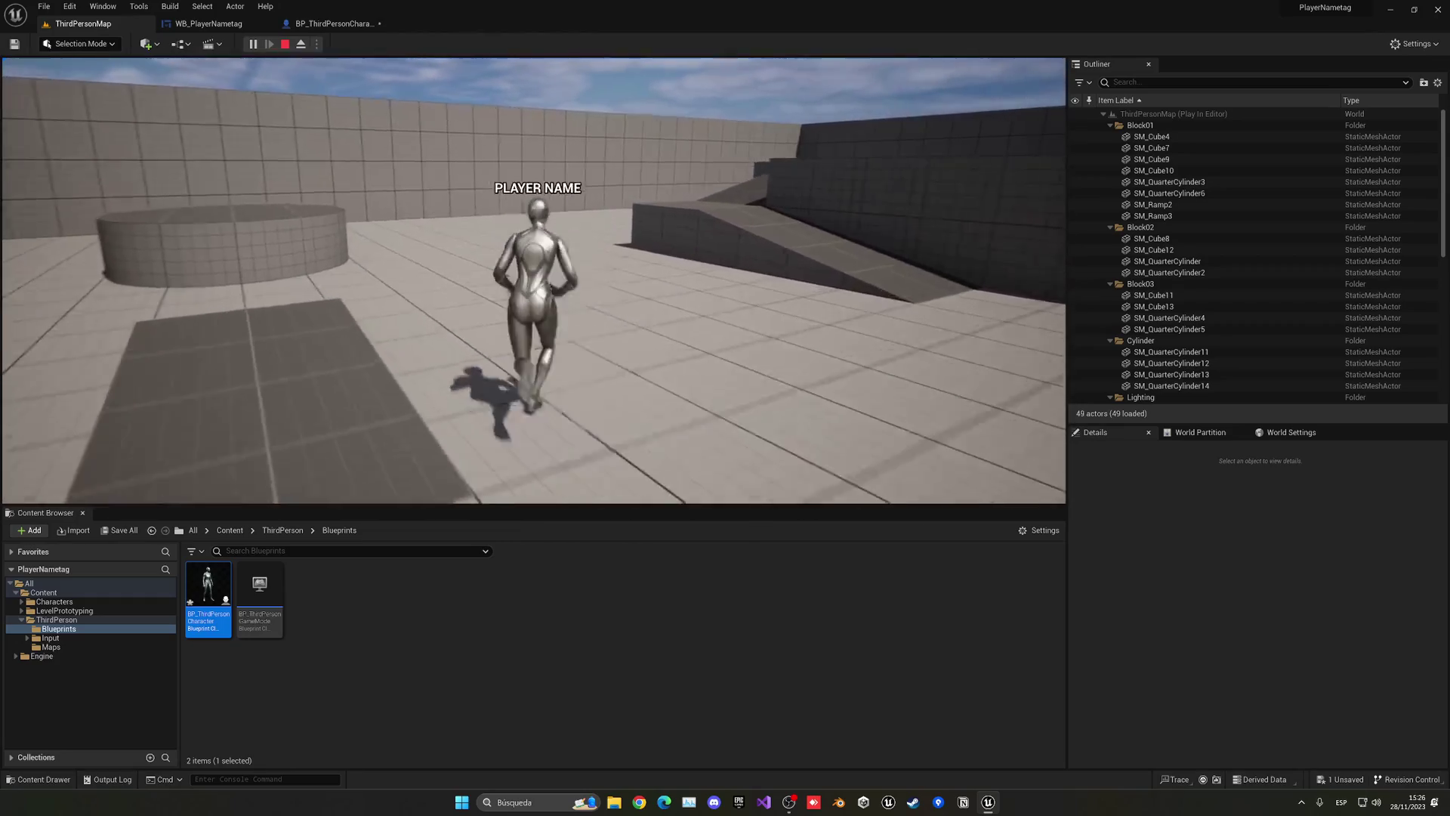
key(space)
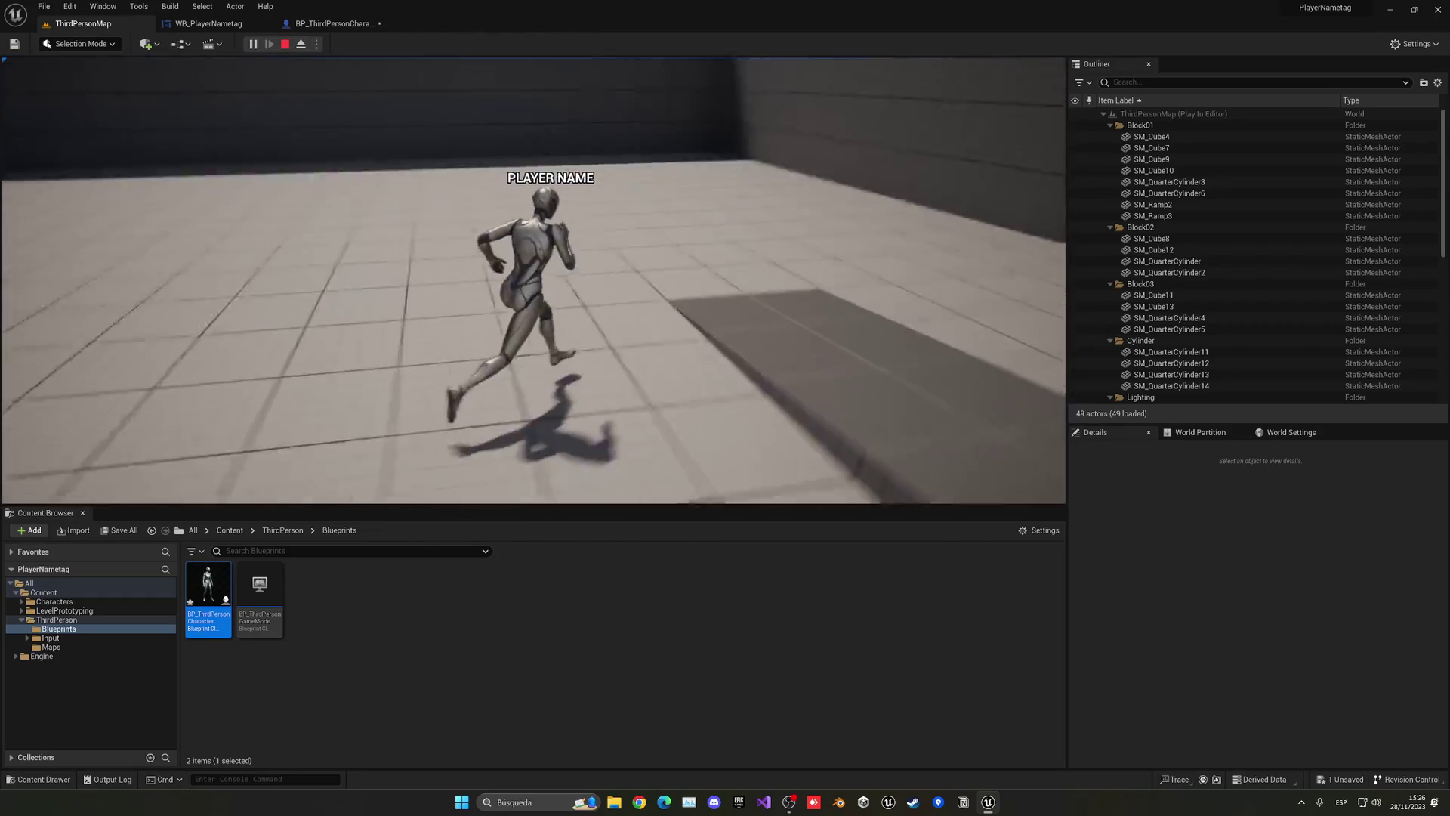